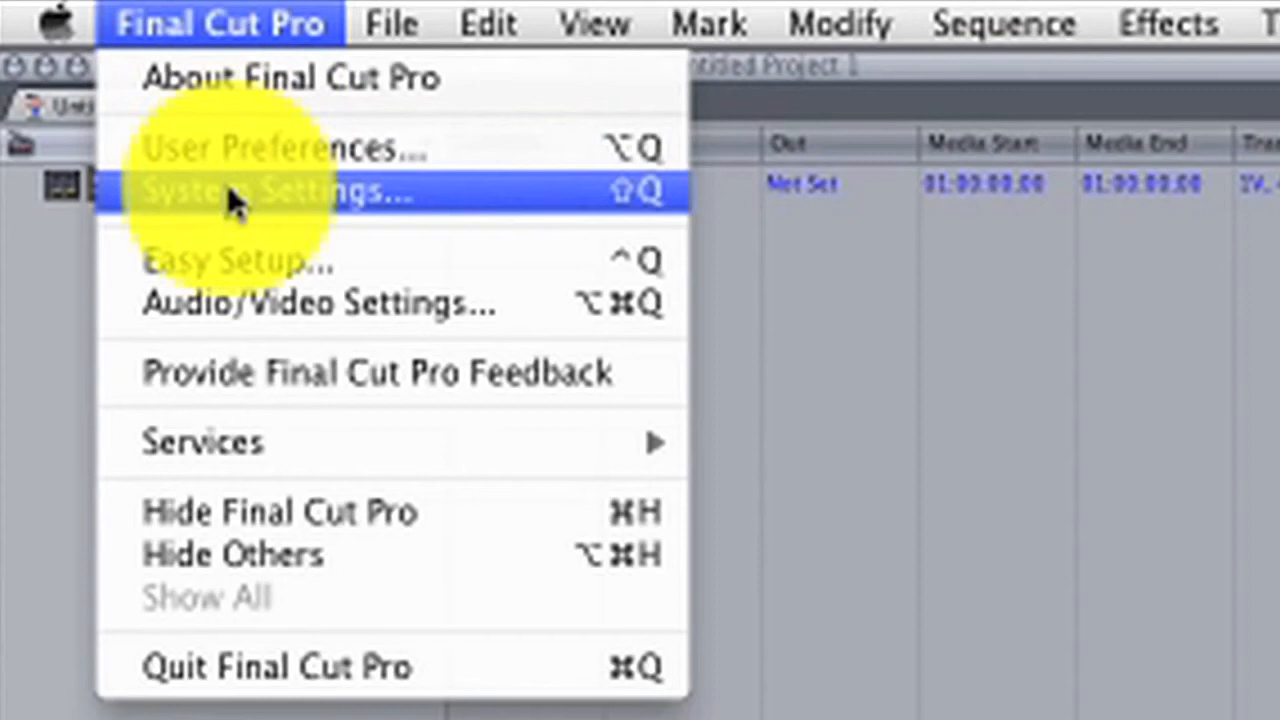
In the System Settings, set the first scratch disk to a new Desktop folder named TEST.
left_click(227, 190)
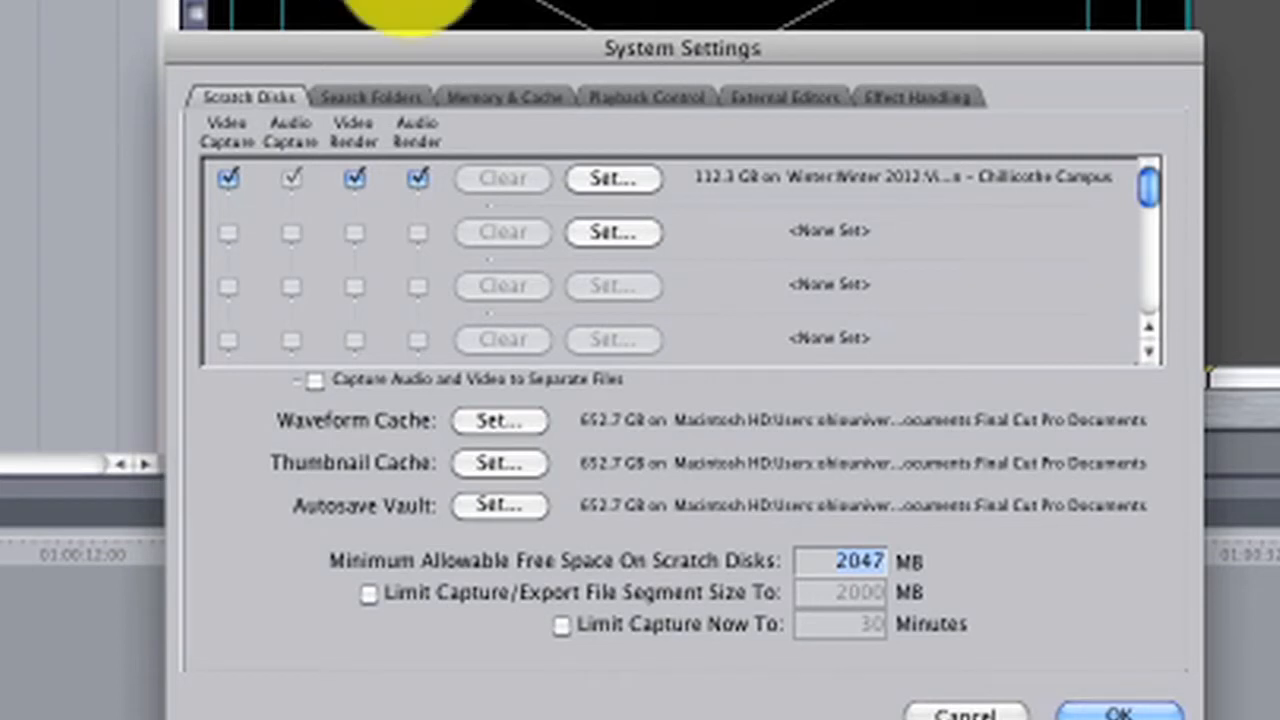
left_click(628, 193)
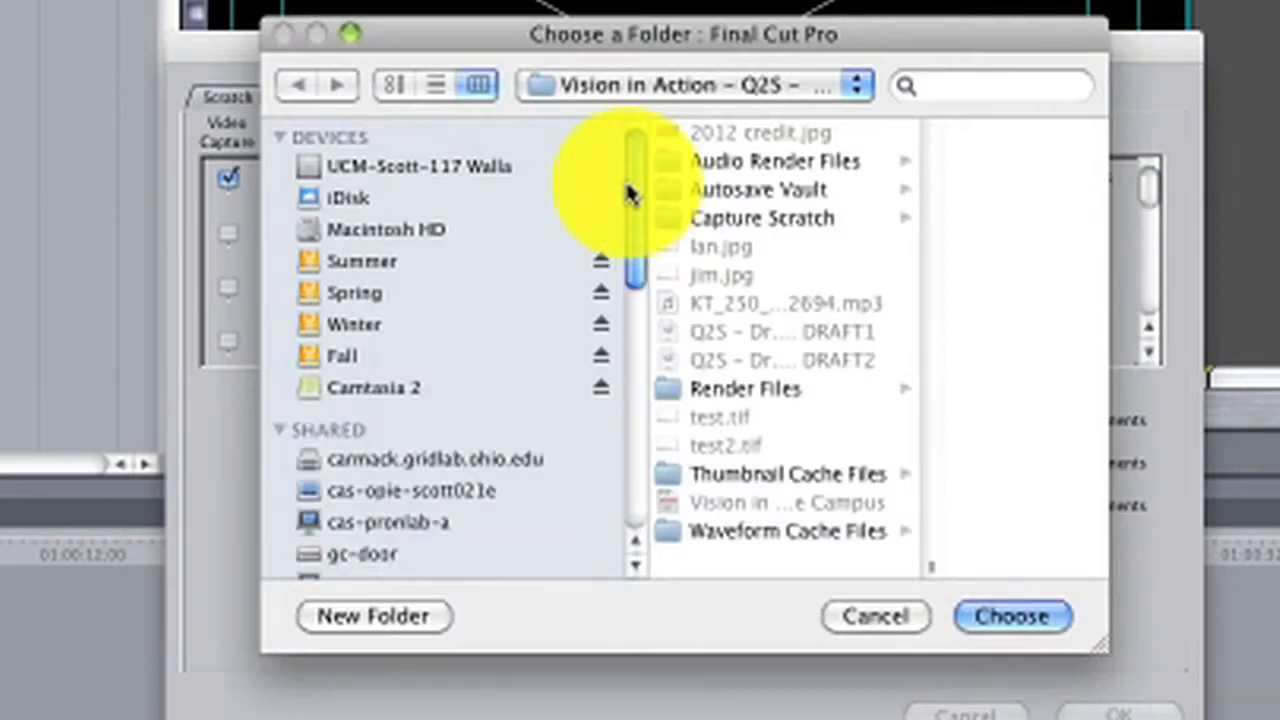
scroll(482, 237, "down", 5)
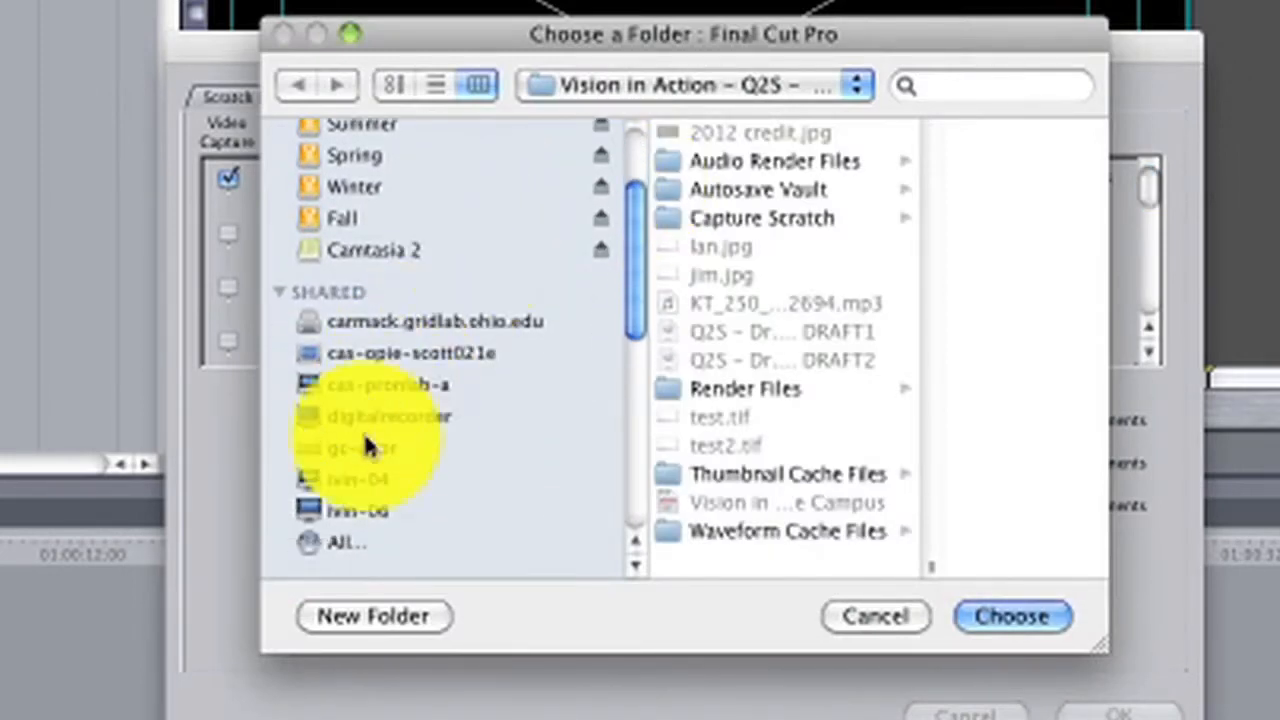
left_click(359, 508)
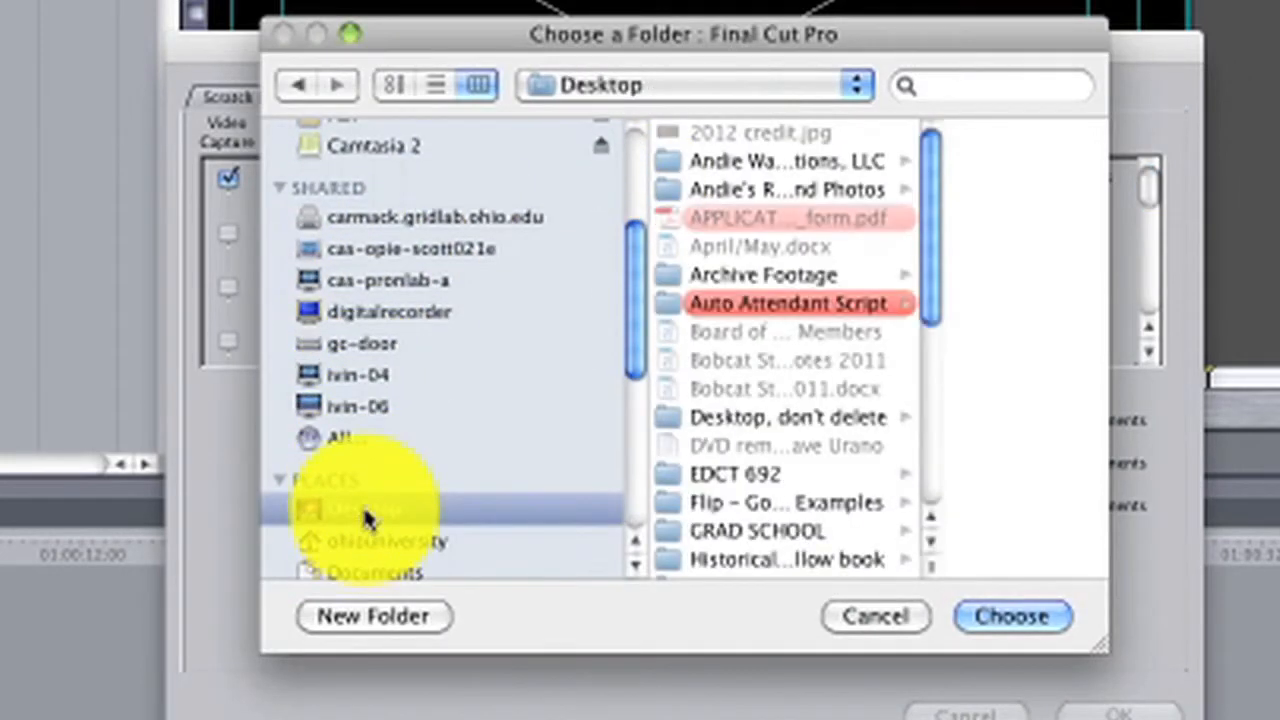
left_click(370, 614)
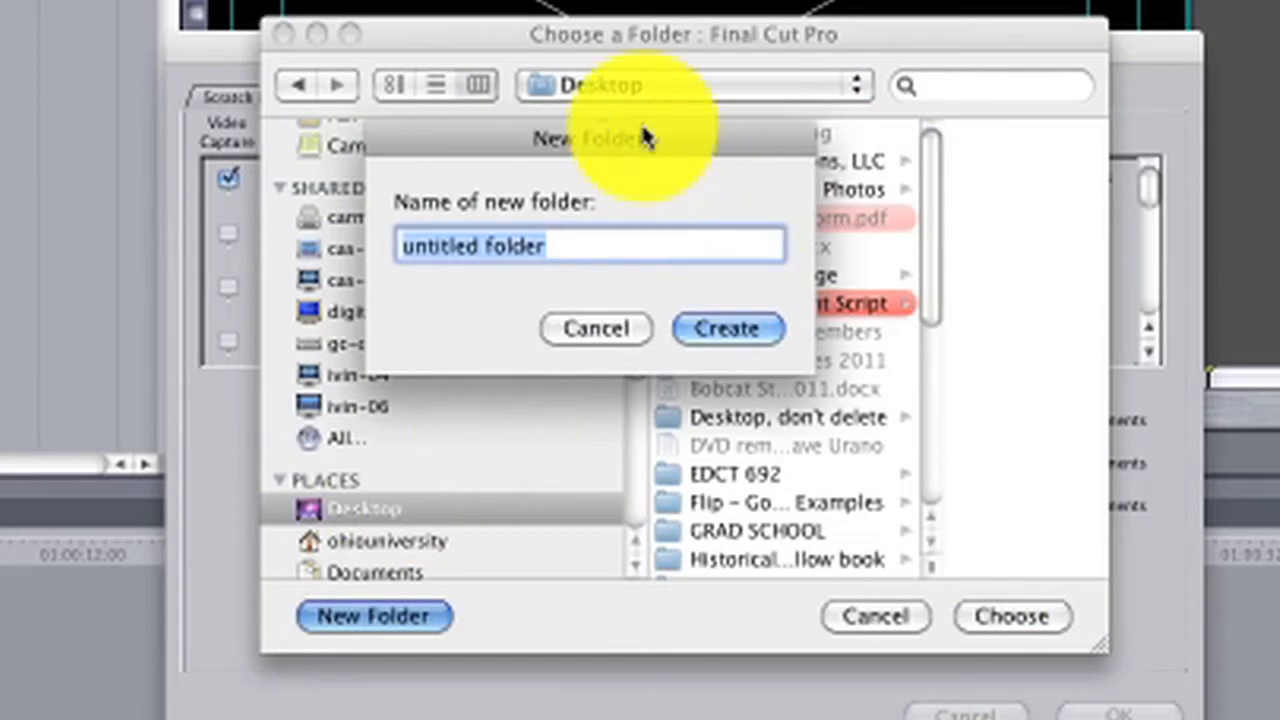
type("TEST")
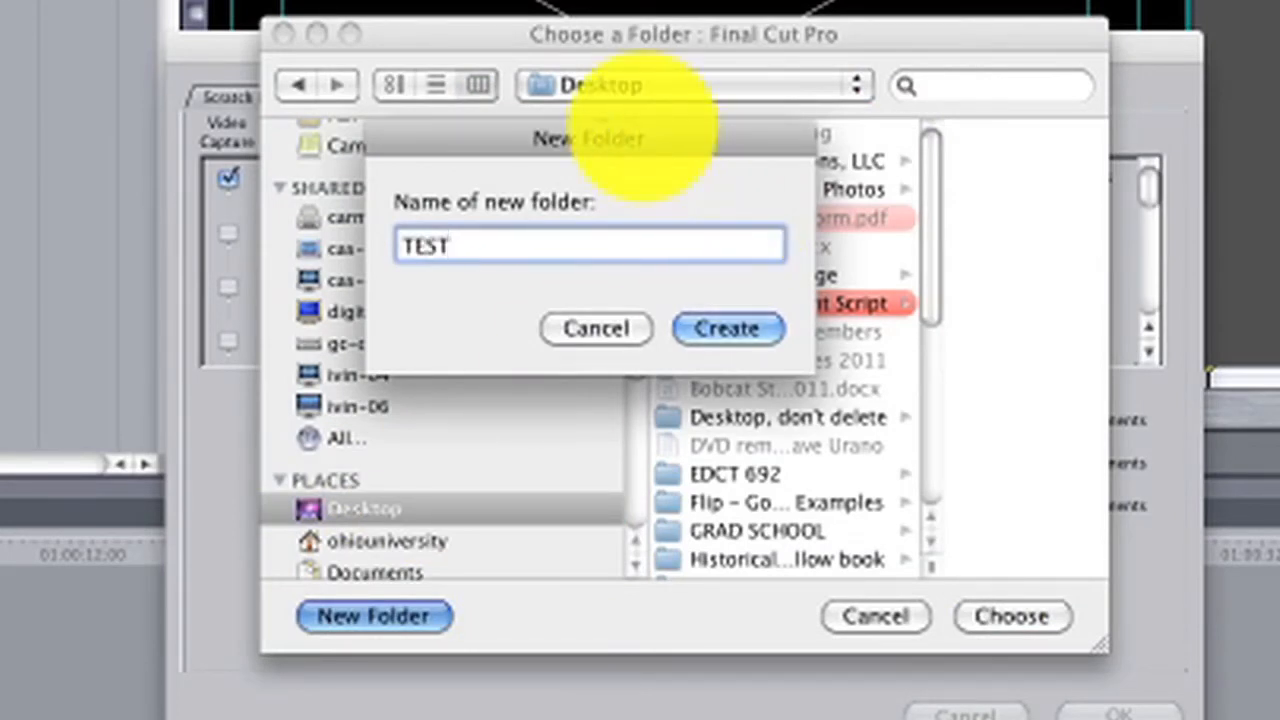
left_click(714, 329)
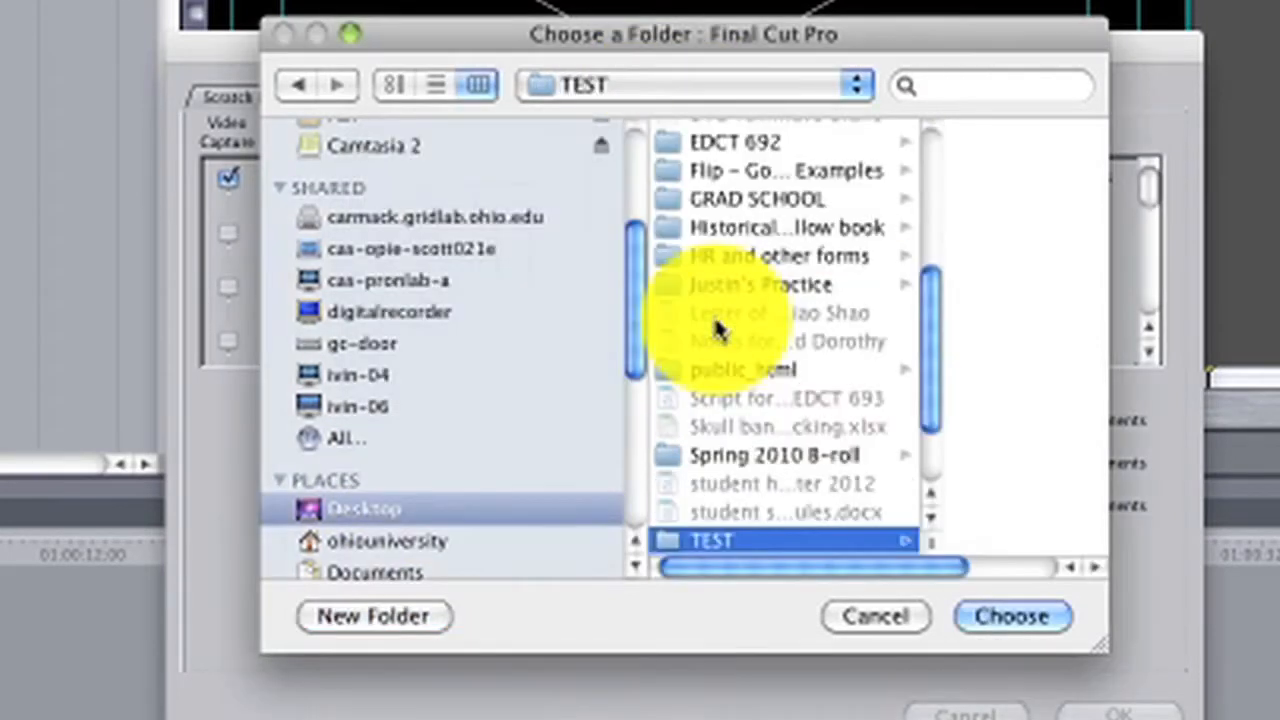
left_click(986, 618)
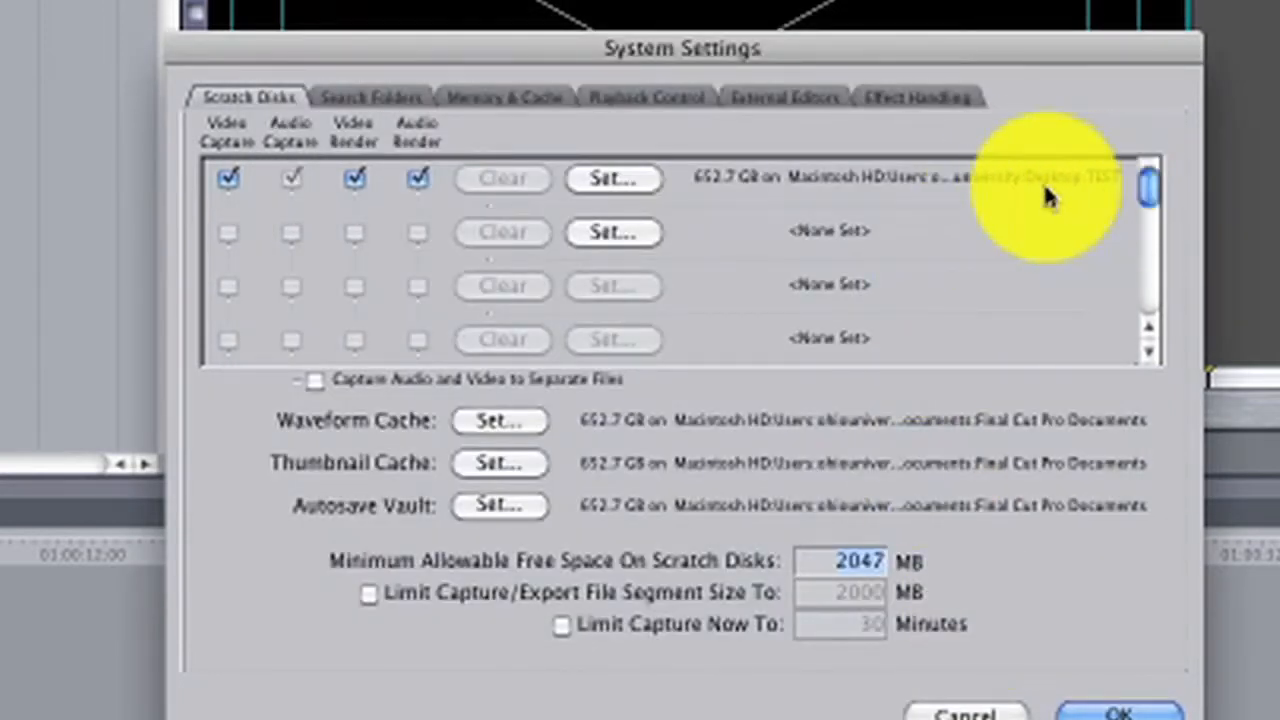
Set the Waveform Cache location to the TEST folder.
left_click(498, 423)
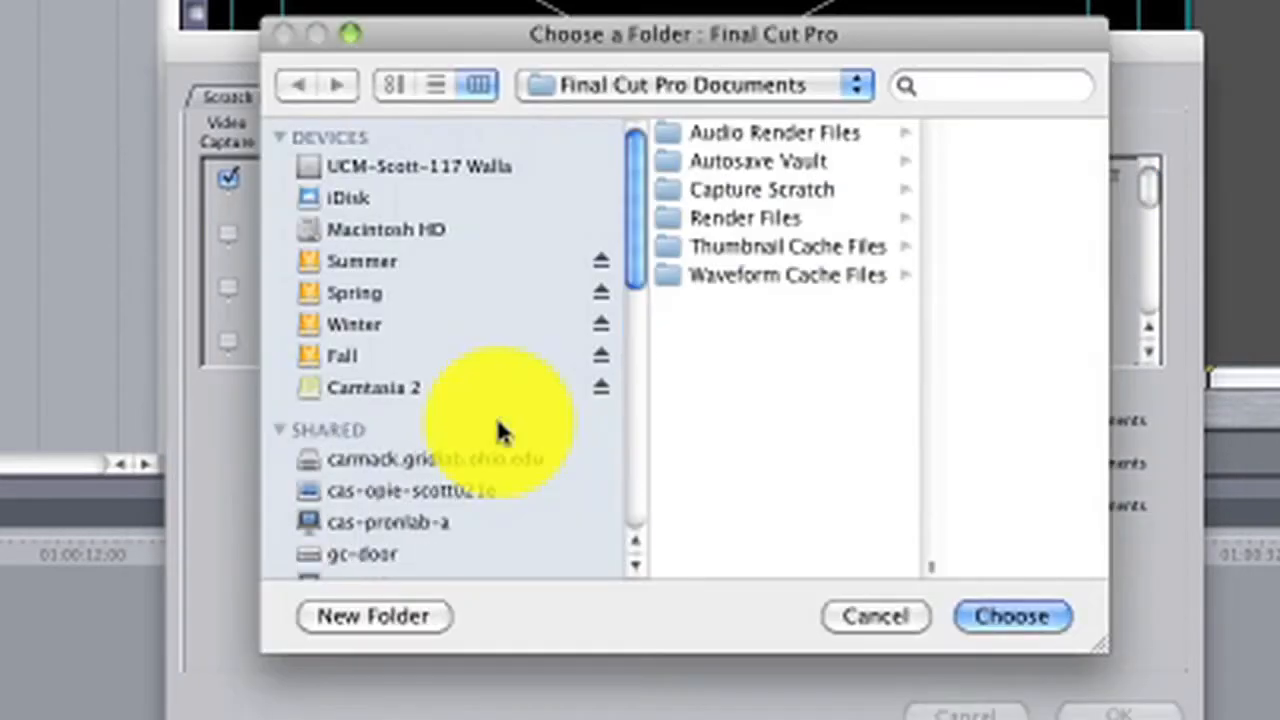
left_click(610, 86)
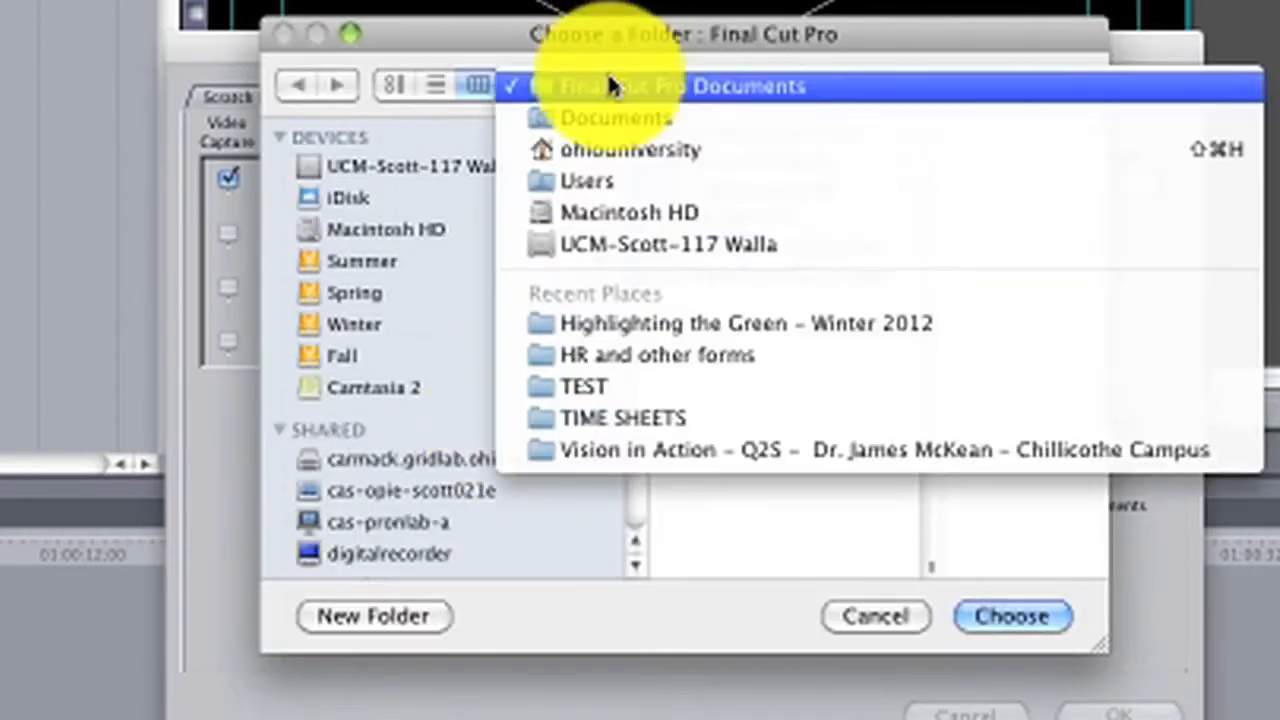
left_click(606, 386)
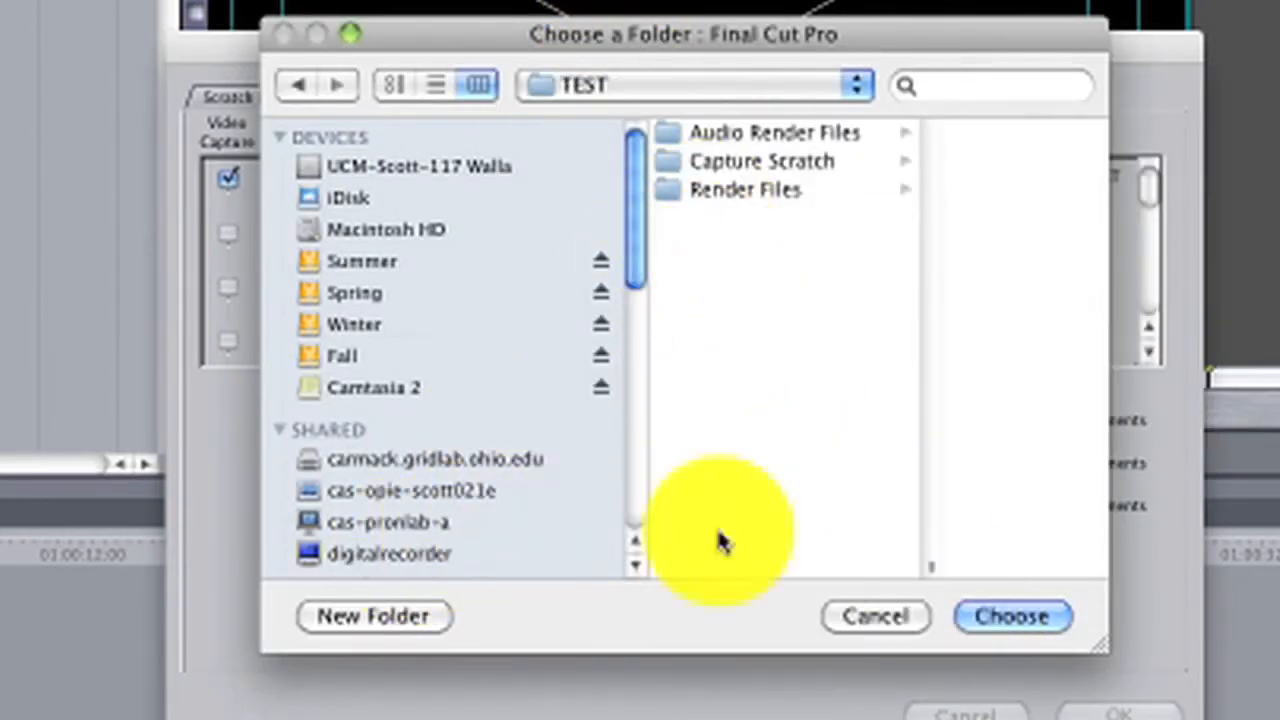
left_click(1040, 616)
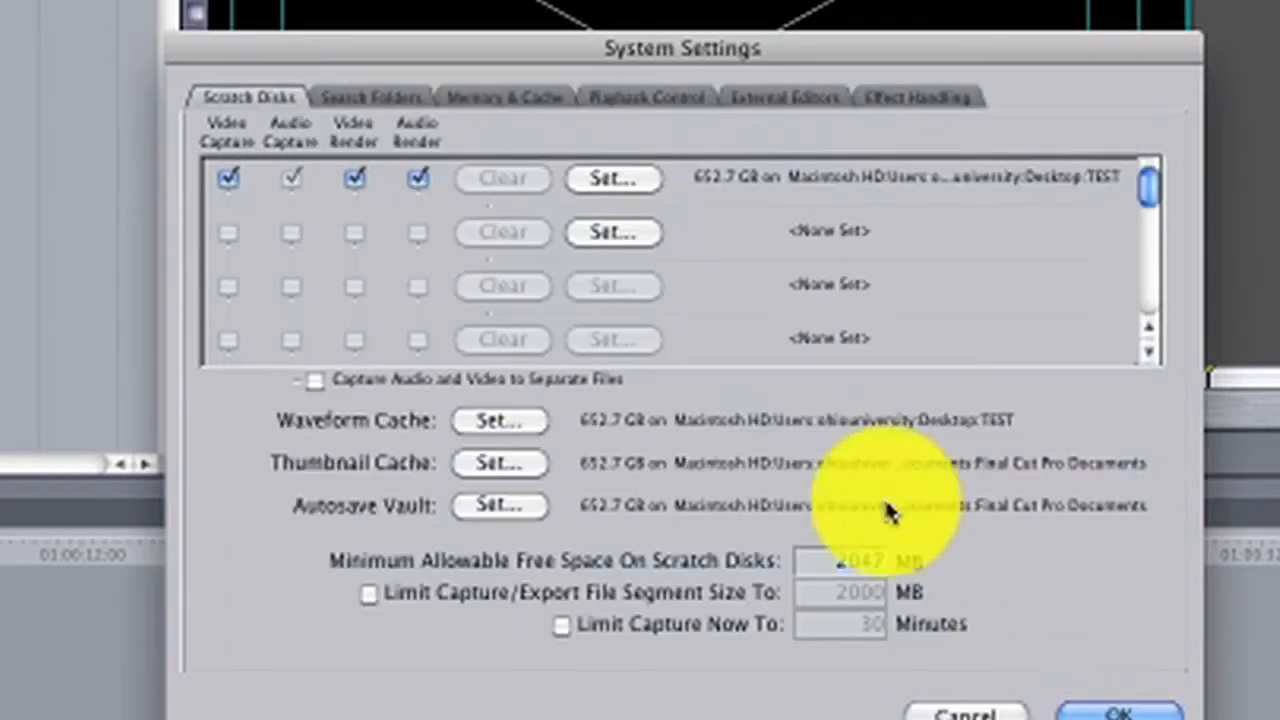
Set the Thumbnail Cache location to the TEST folder.
left_click(497, 464)
left_click(633, 95)
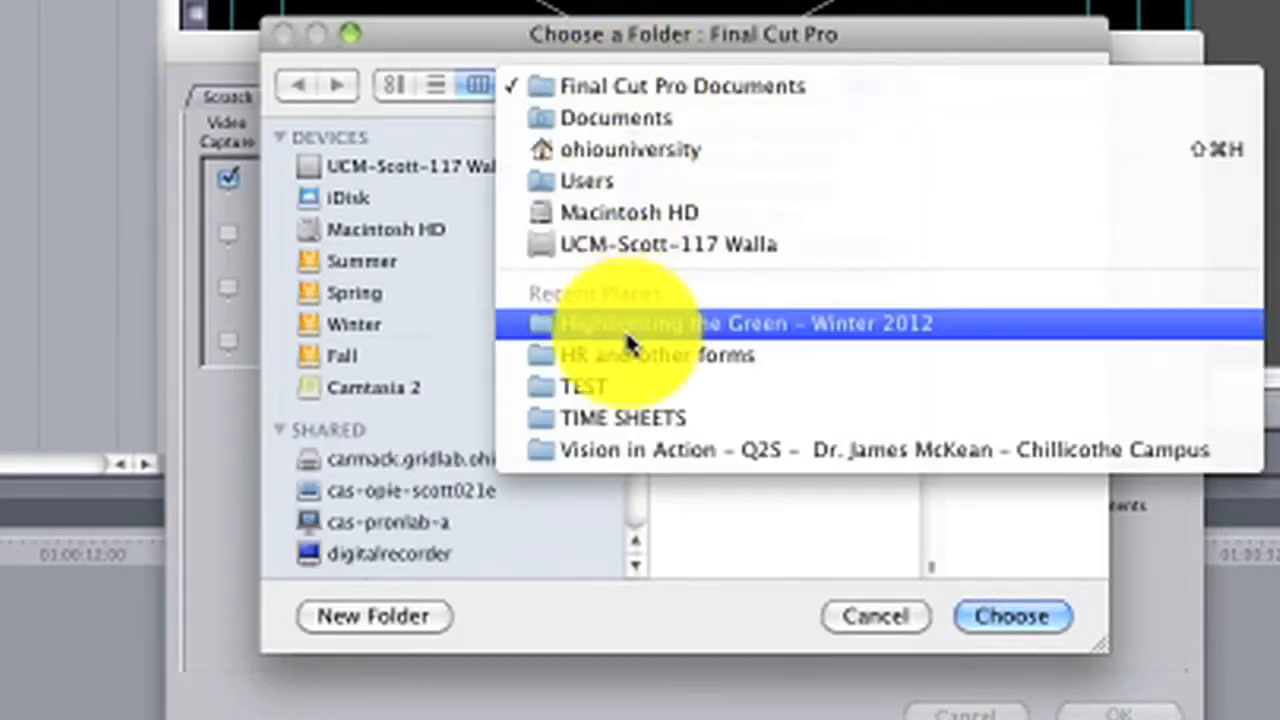
left_click(616, 381)
left_click(1010, 616)
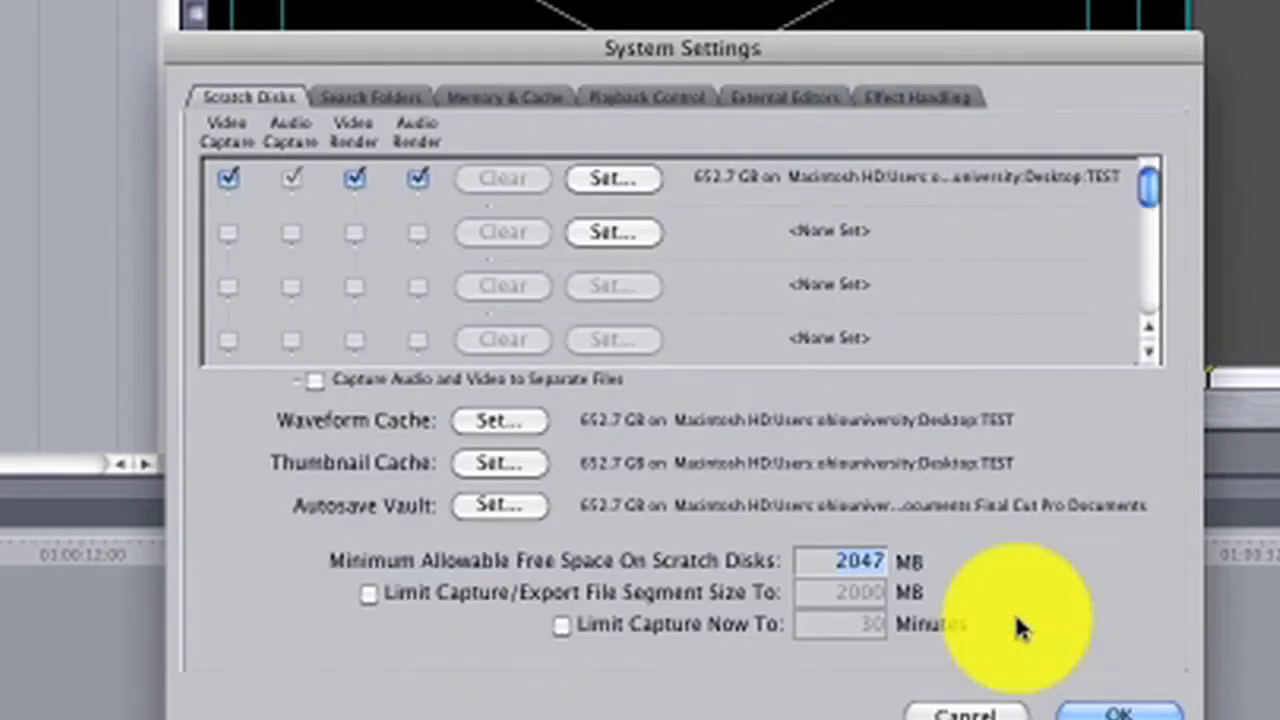
Set the Autosave Vault location to the TEST folder and apply the system settings.
left_click(501, 493)
left_click(596, 85)
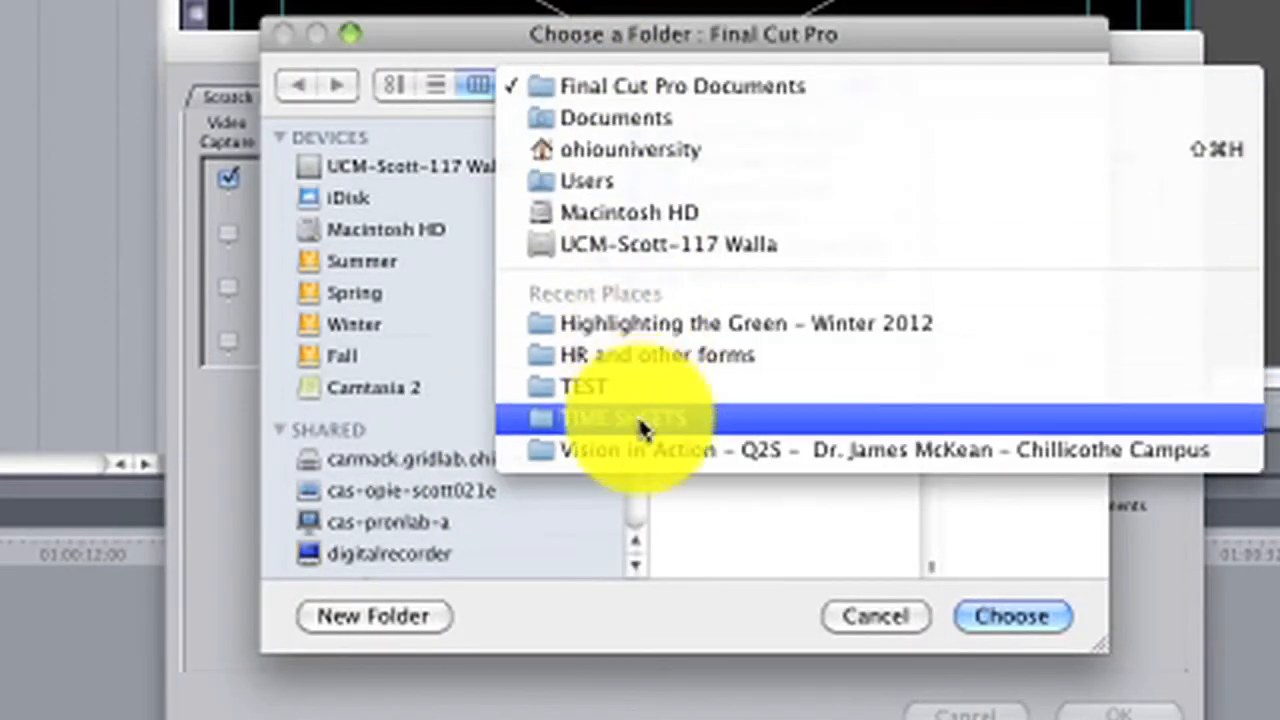
left_click(616, 393)
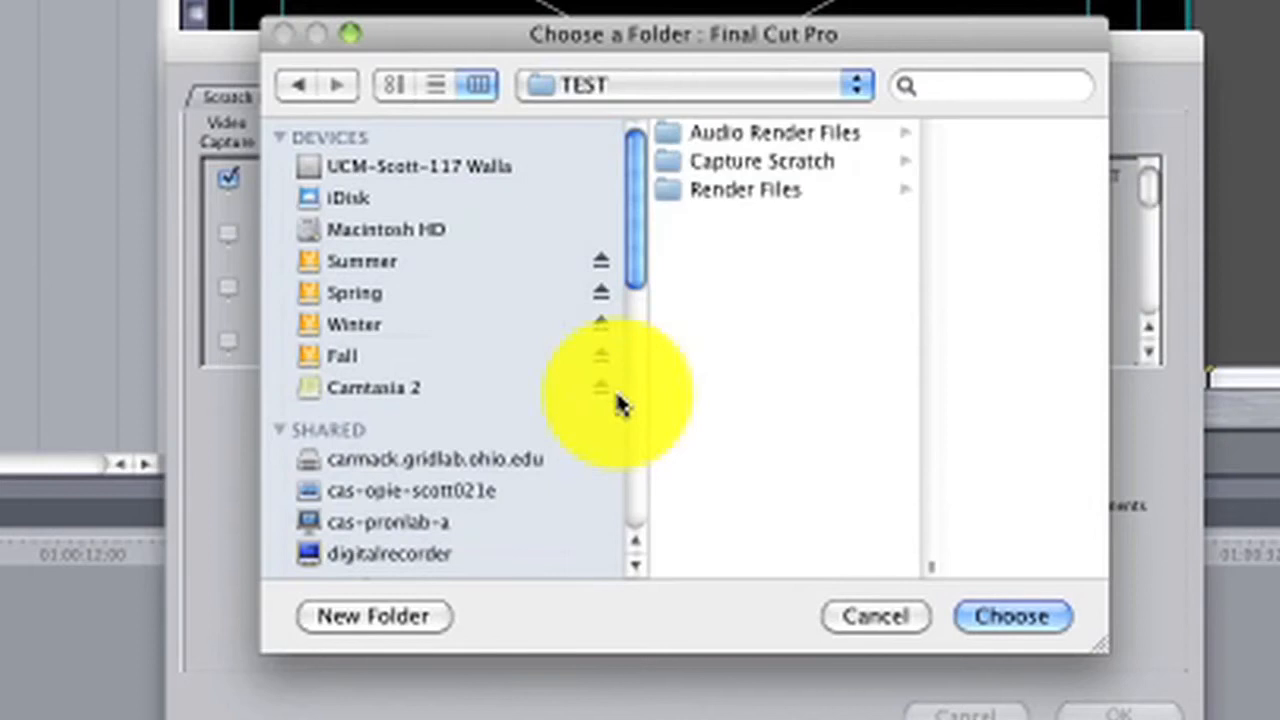
left_click(1015, 618)
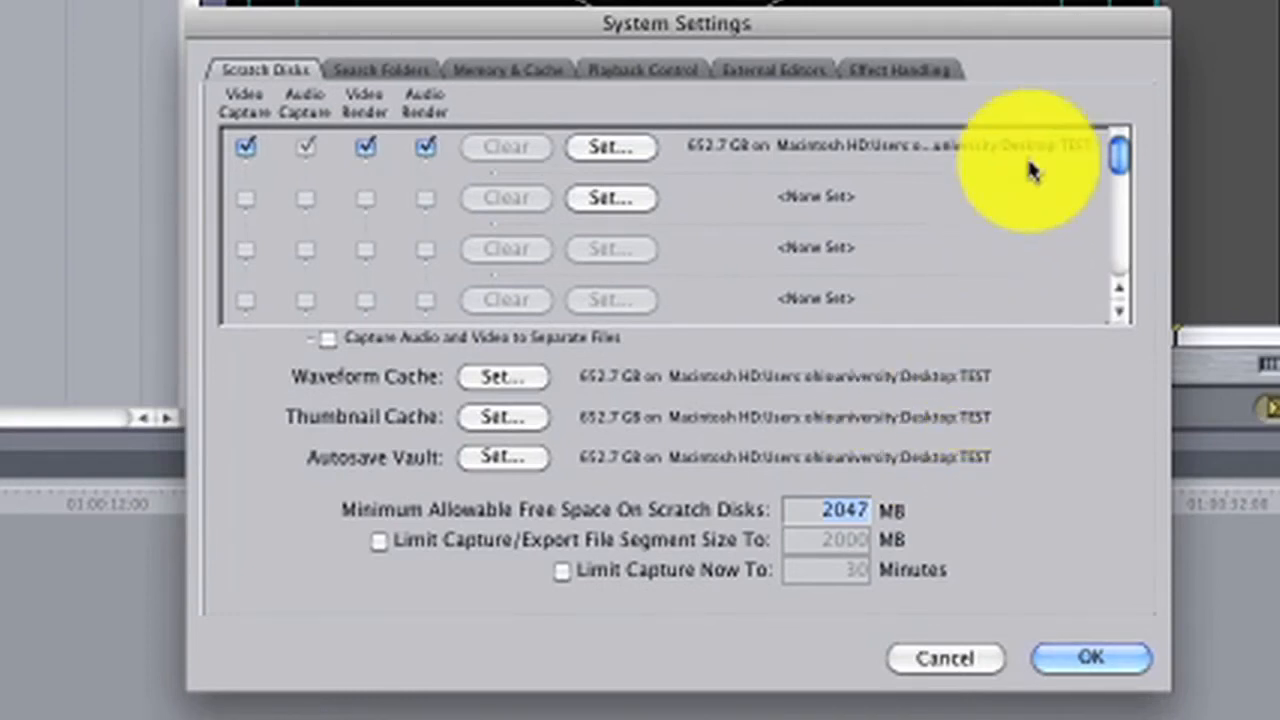
left_click(1066, 652)
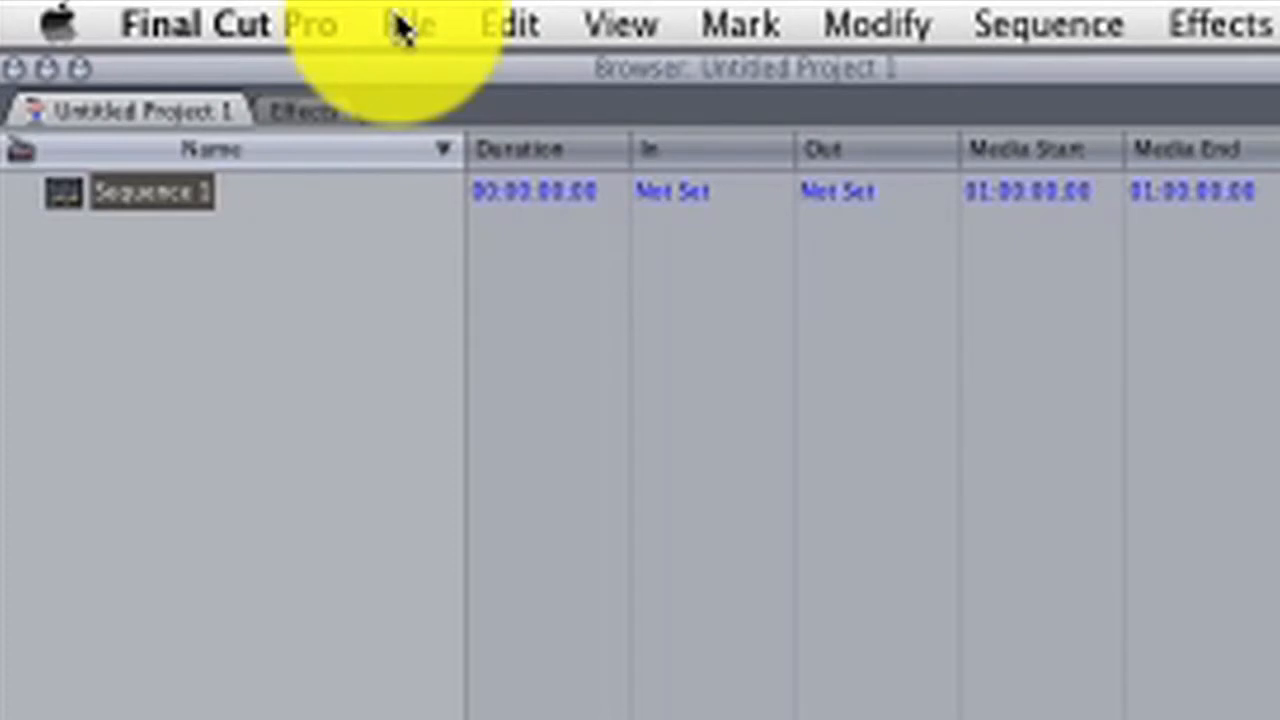
Save the project as TEST inside the TEST folder on the Desktop.
left_click(403, 30)
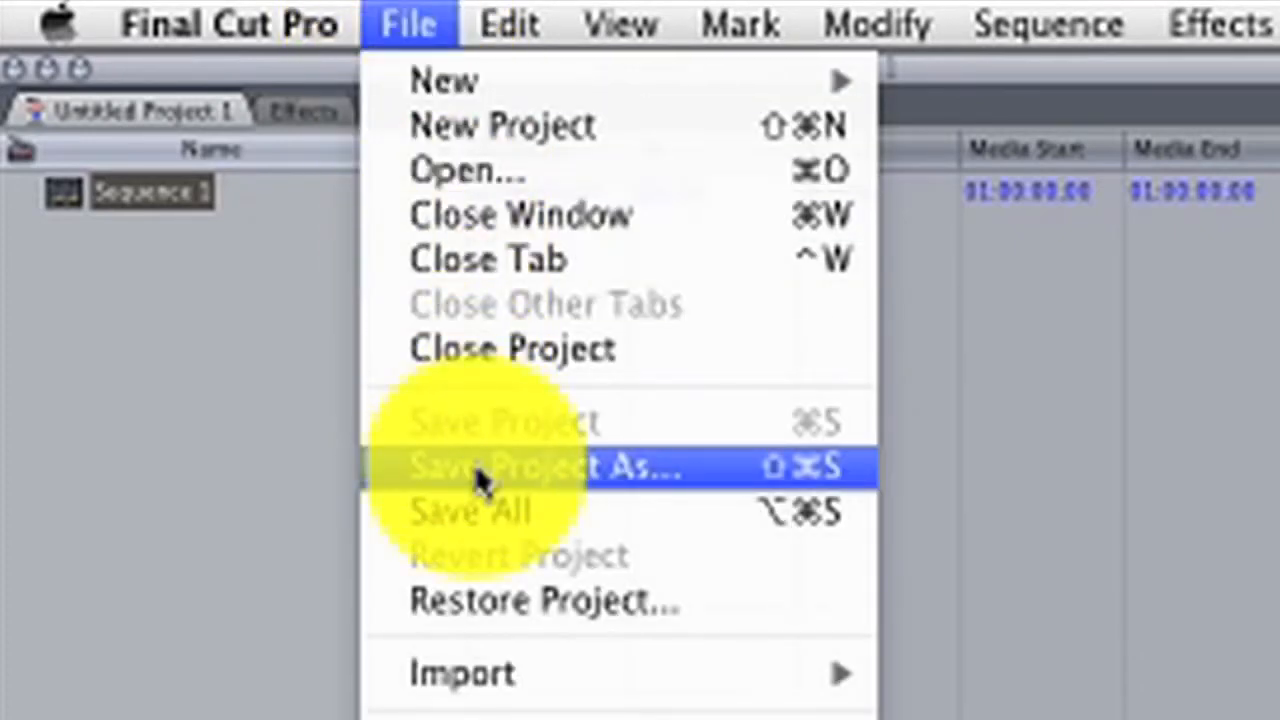
left_click(476, 471)
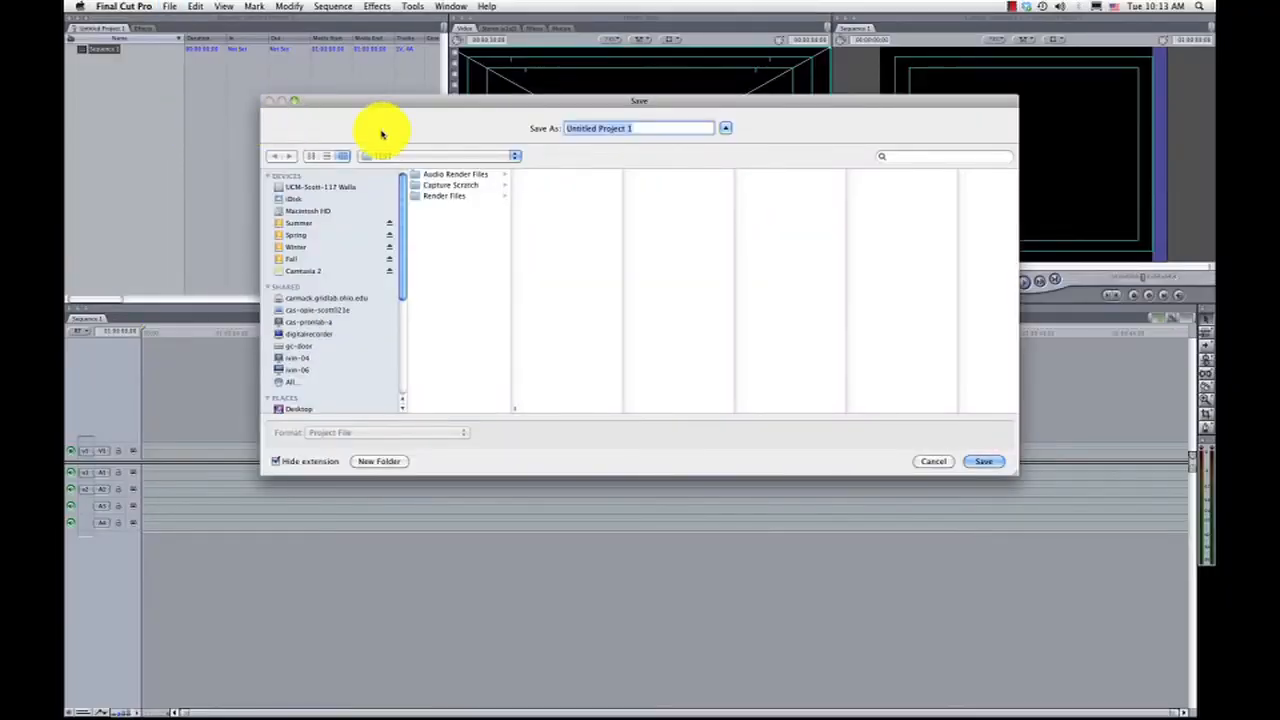
type("TEST")
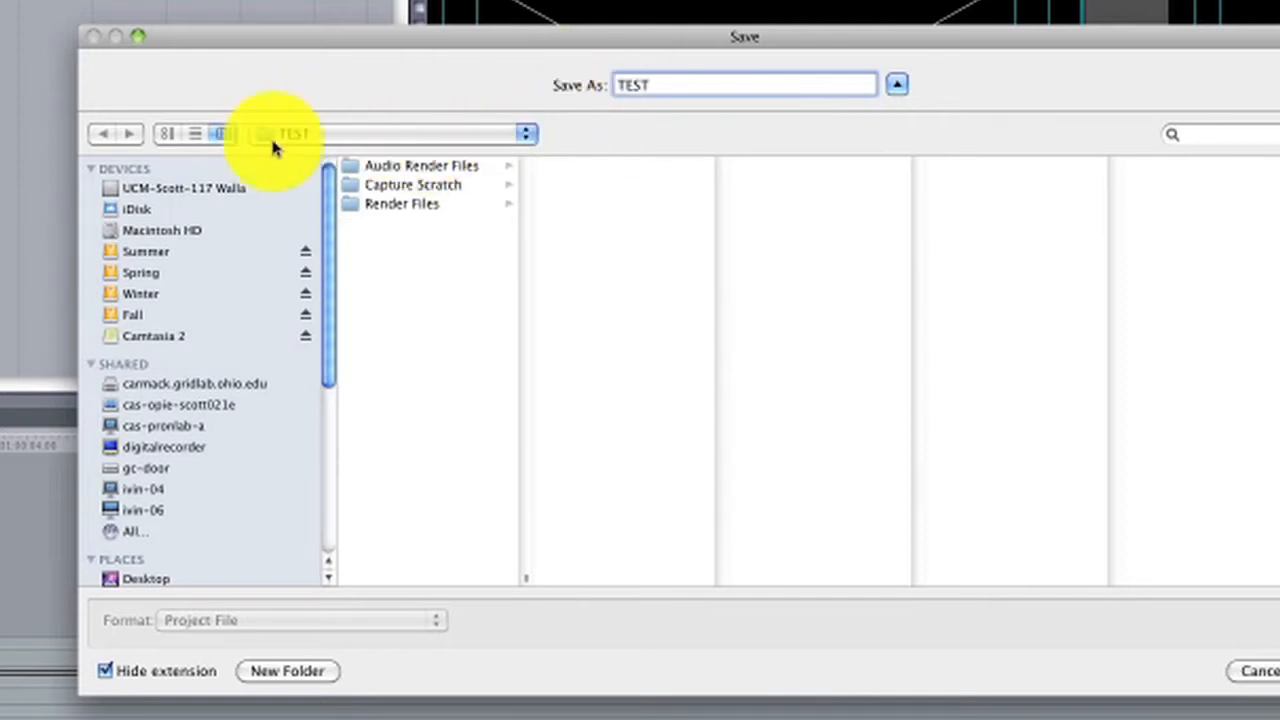
left_click(143, 577)
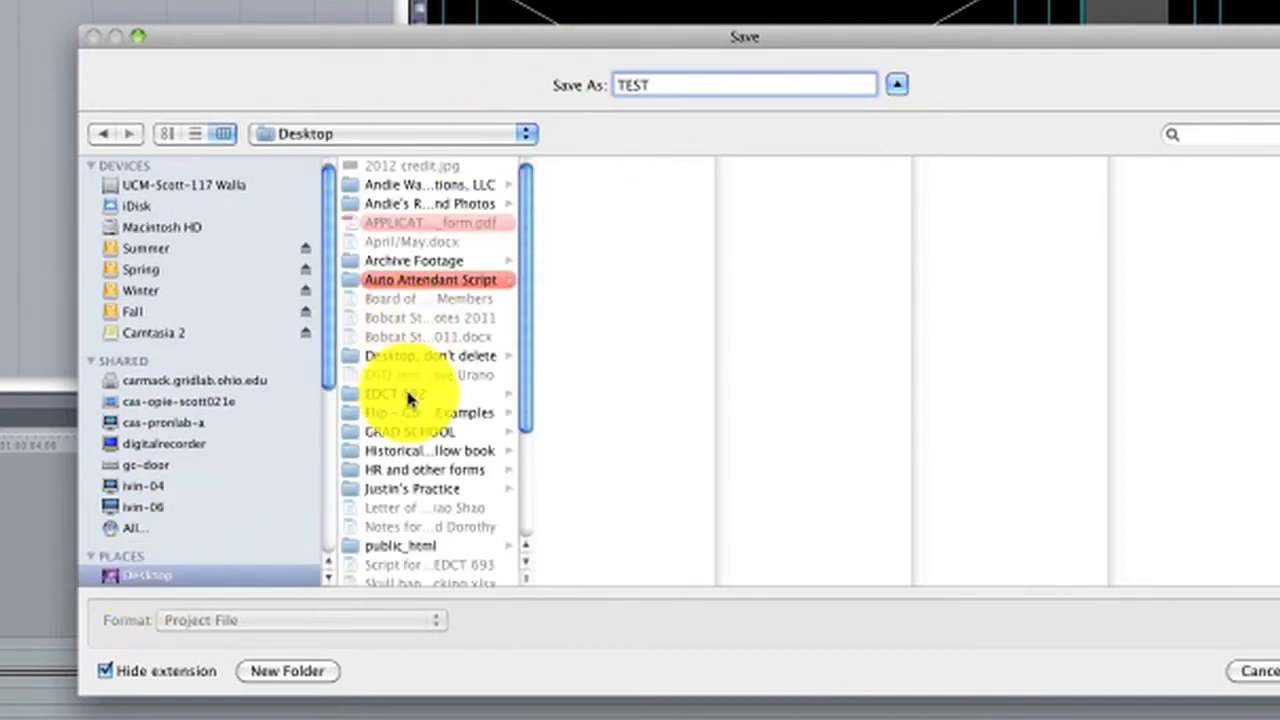
scroll(394, 491, "down", 3)
left_click(386, 534)
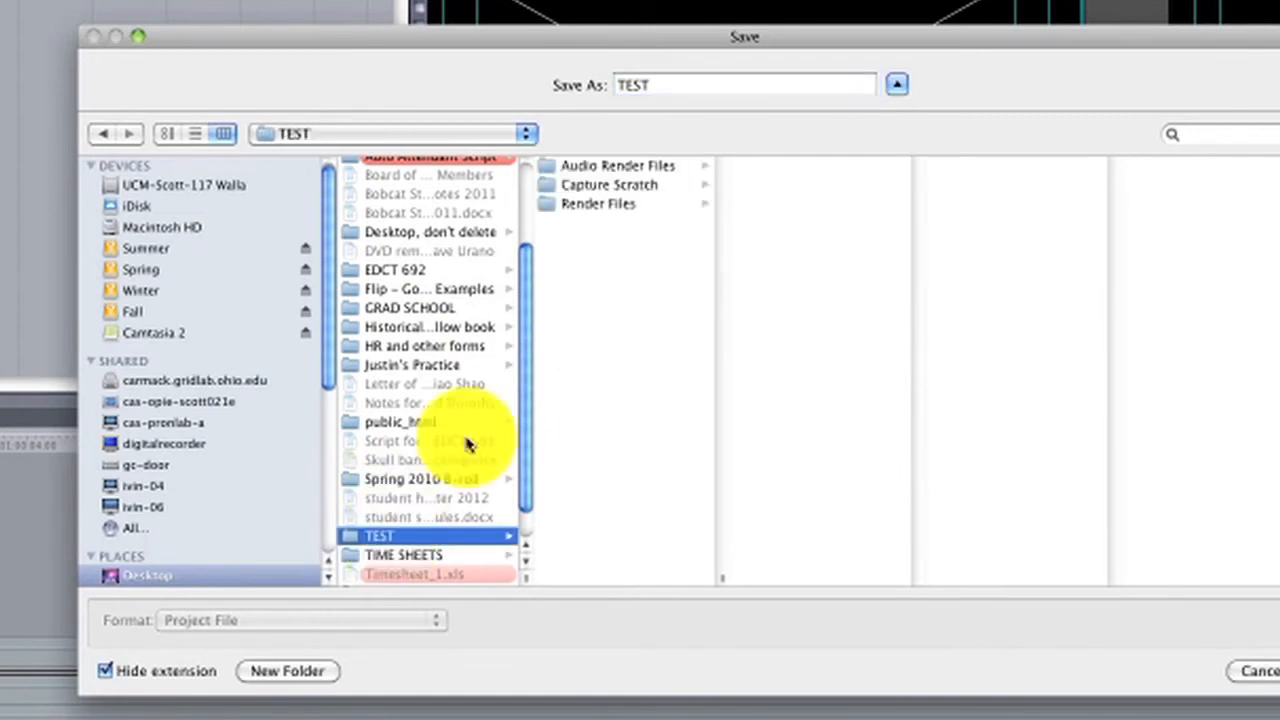
left_click(980, 458)
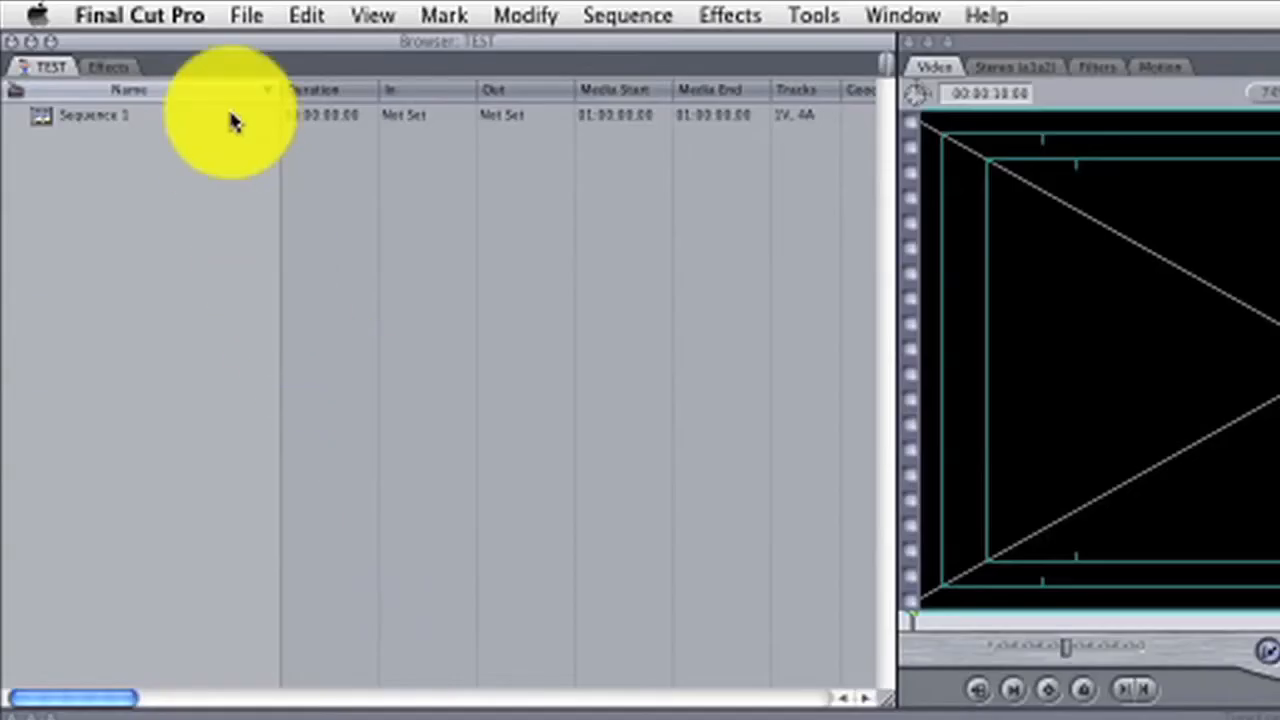
Open the Log and Transfer window and preview the opening seconds of clip 0001WE.
left_click(245, 22)
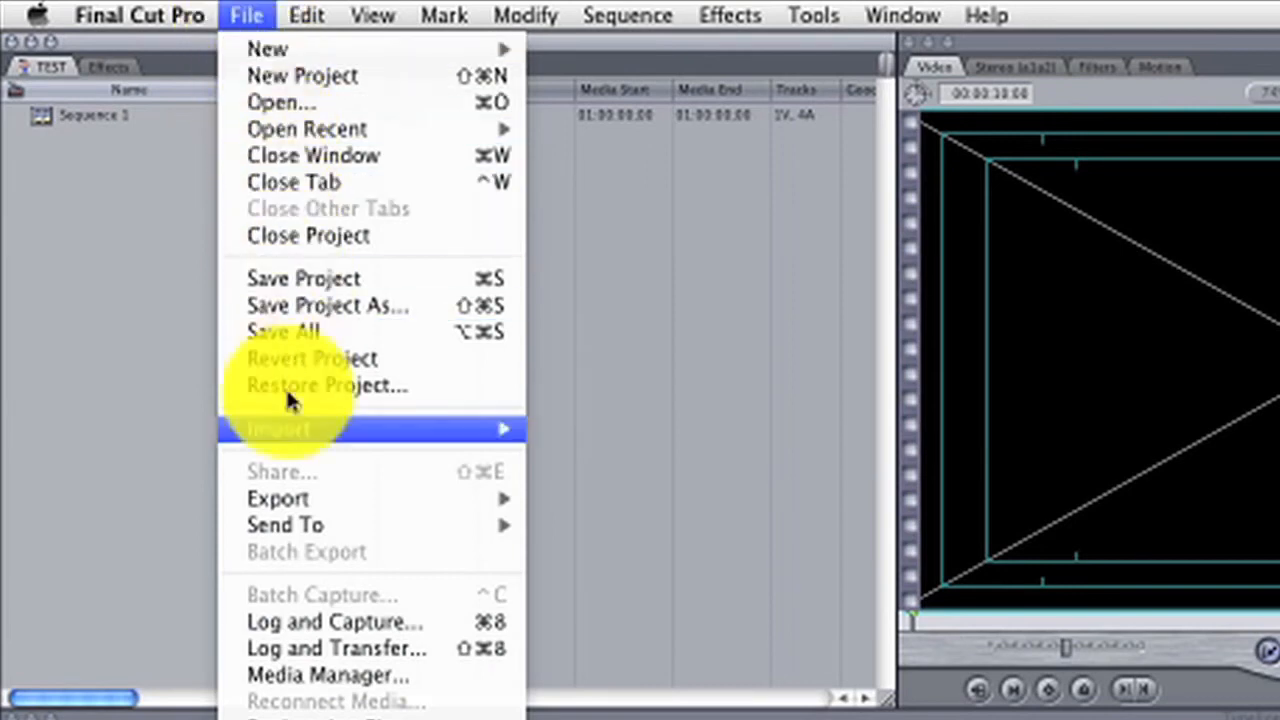
left_click(318, 655)
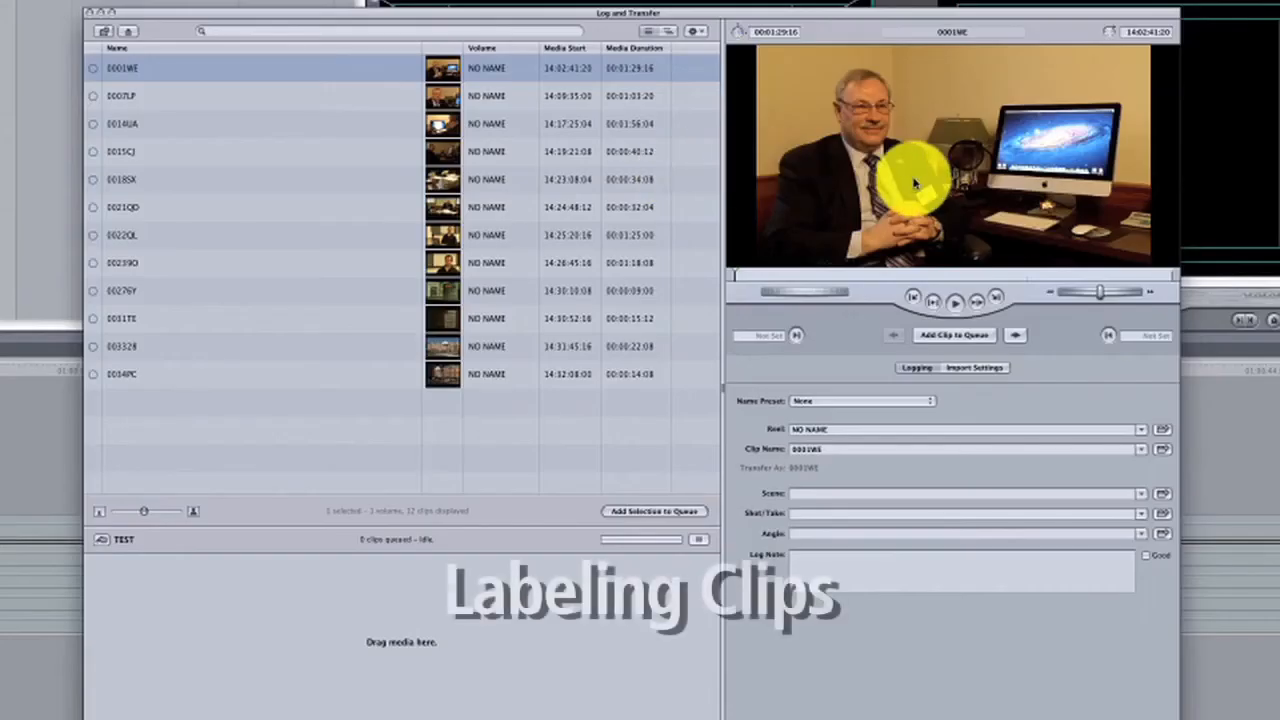
left_click(953, 311)
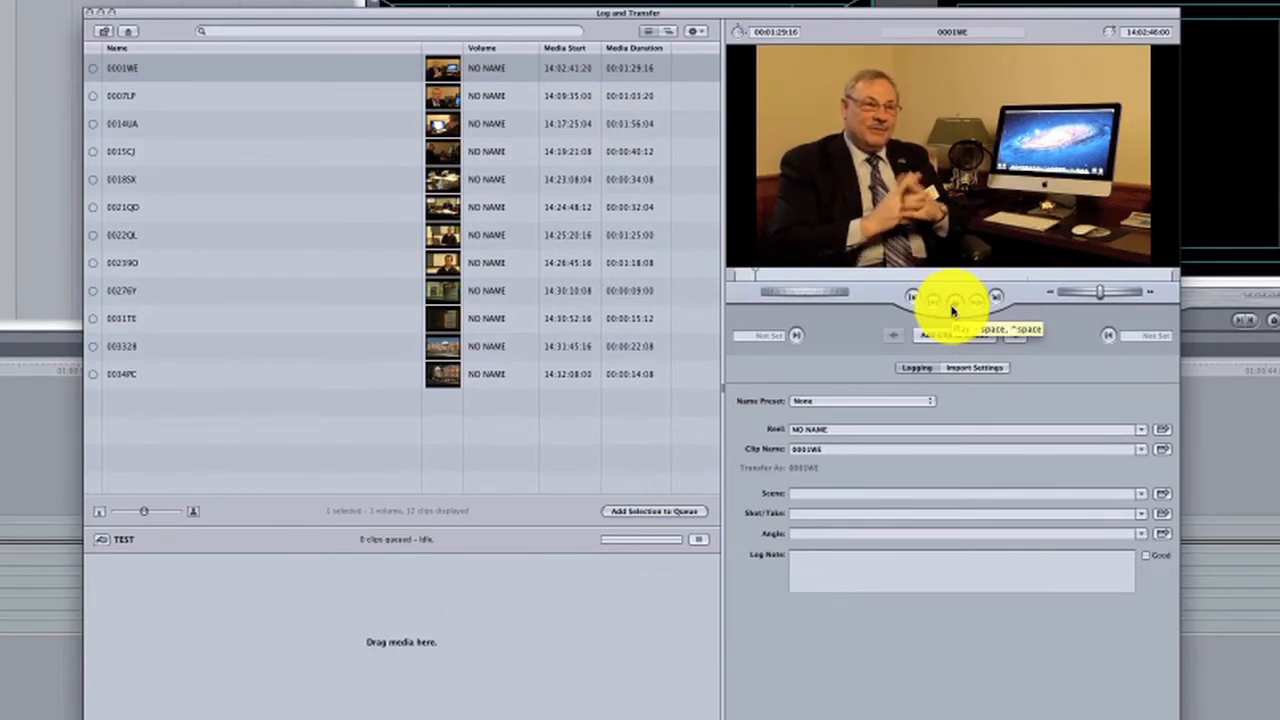
left_click(953, 305)
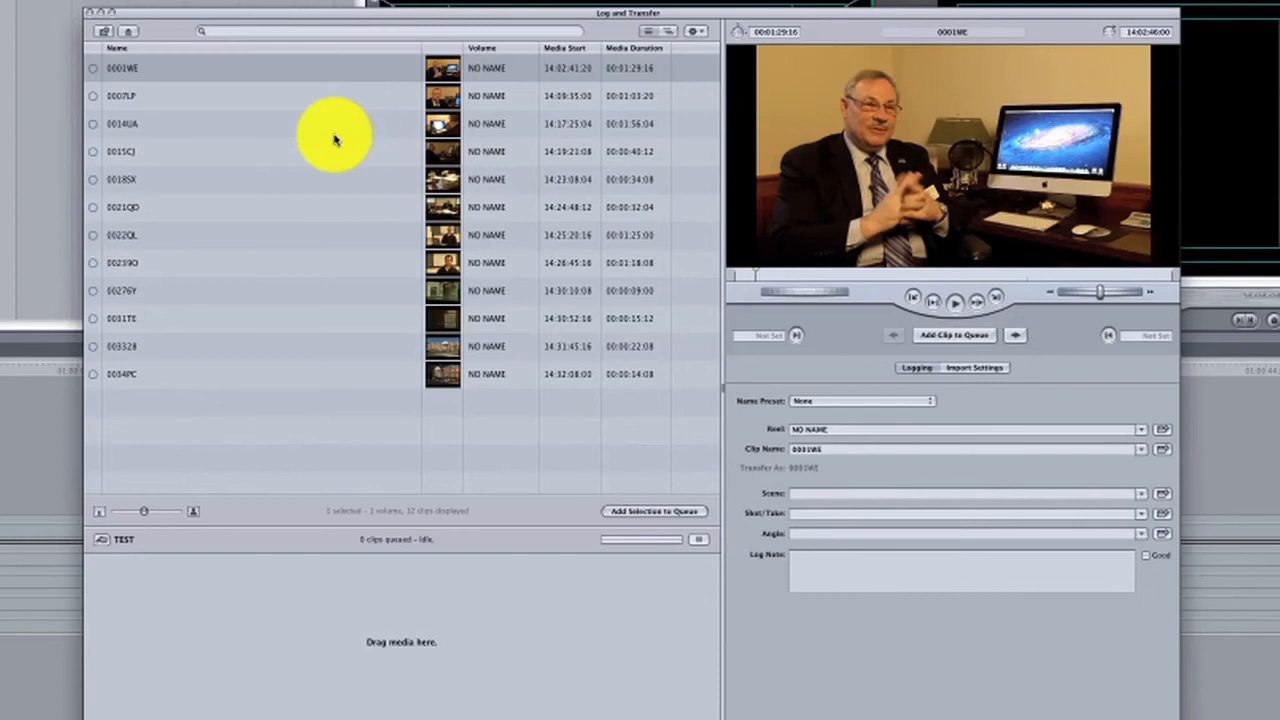
Look through the remaining camera clips, from 0007LP down to 0034PC, to see what each one shows.
left_click(258, 105)
left_click(257, 123)
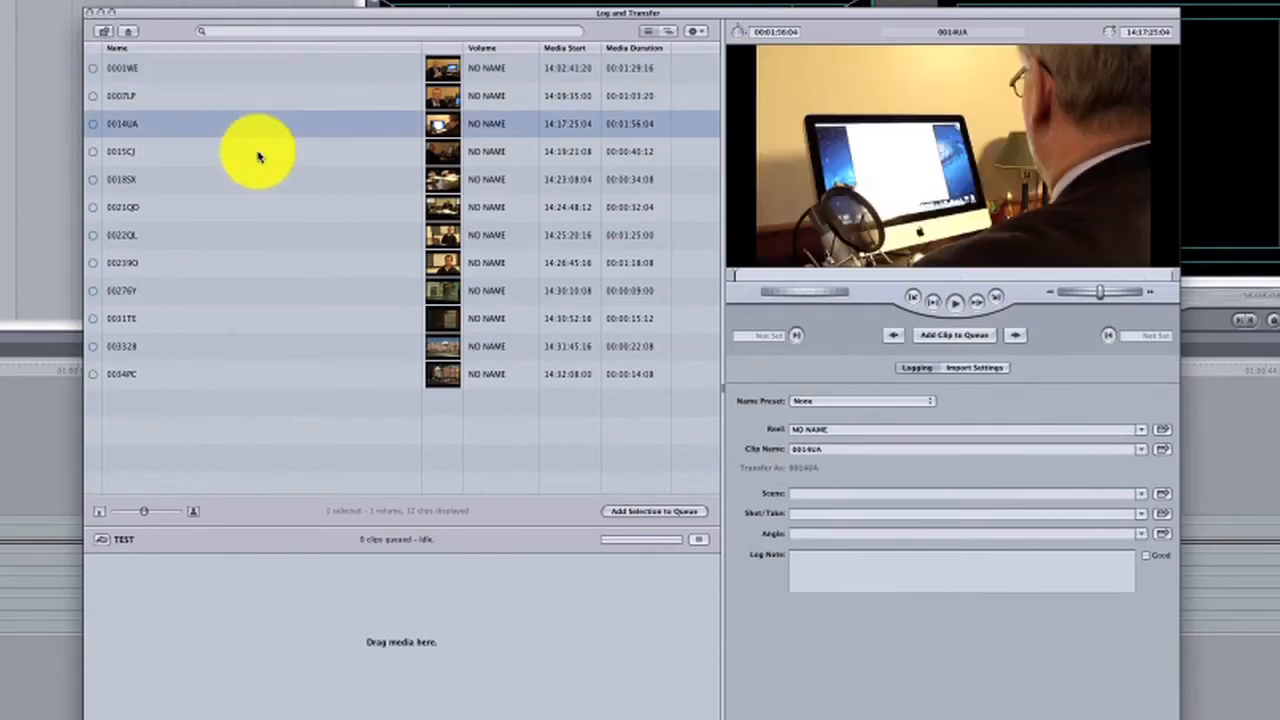
left_click(258, 157)
left_click(258, 185)
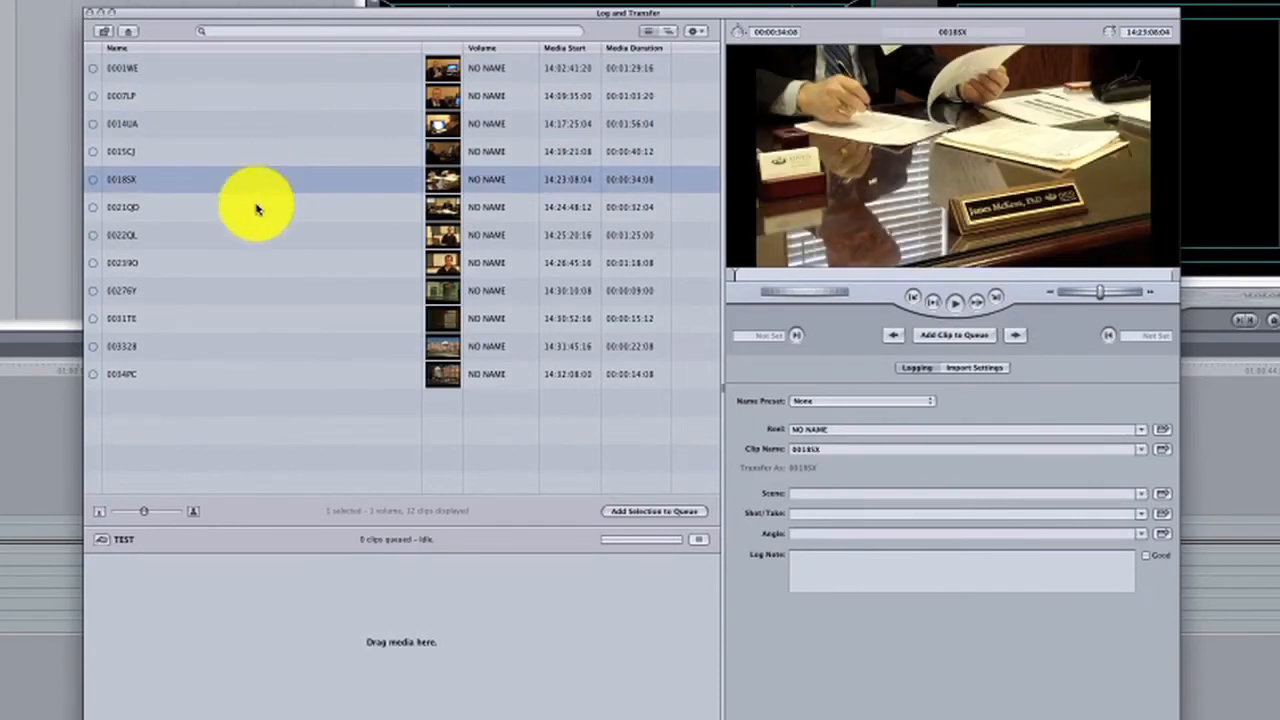
left_click(261, 234)
left_click(265, 263)
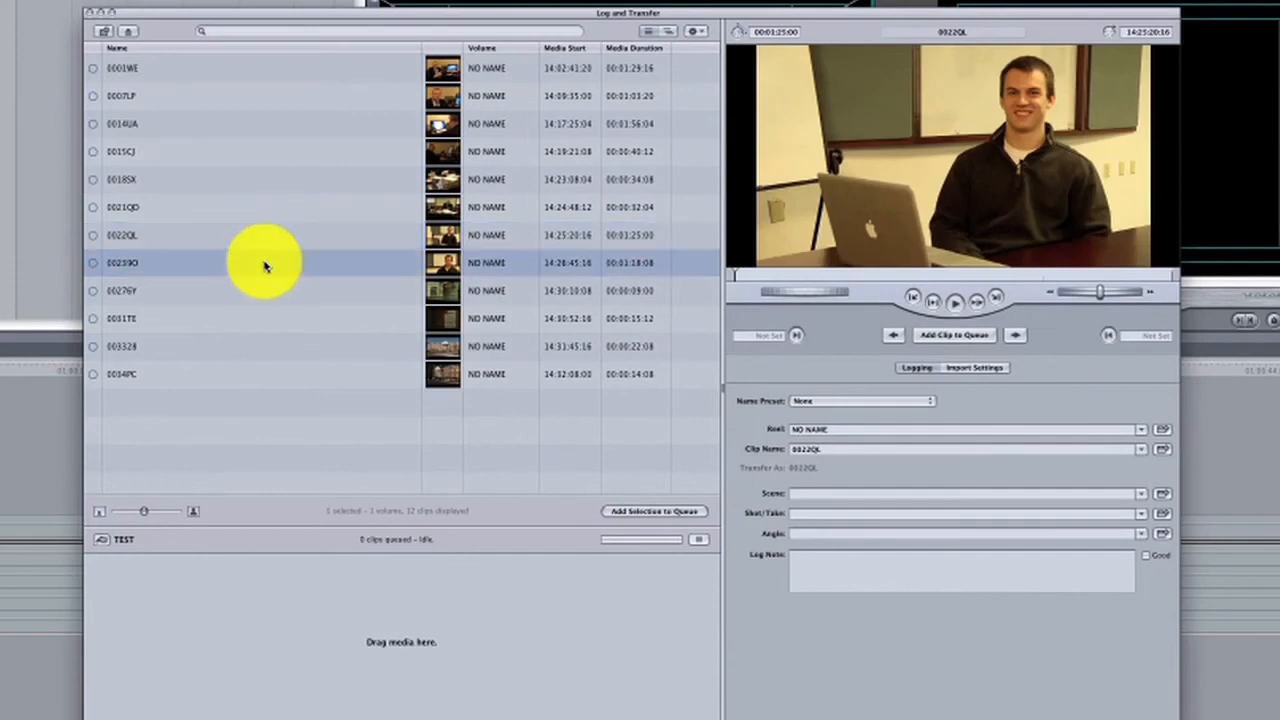
left_click(253, 318)
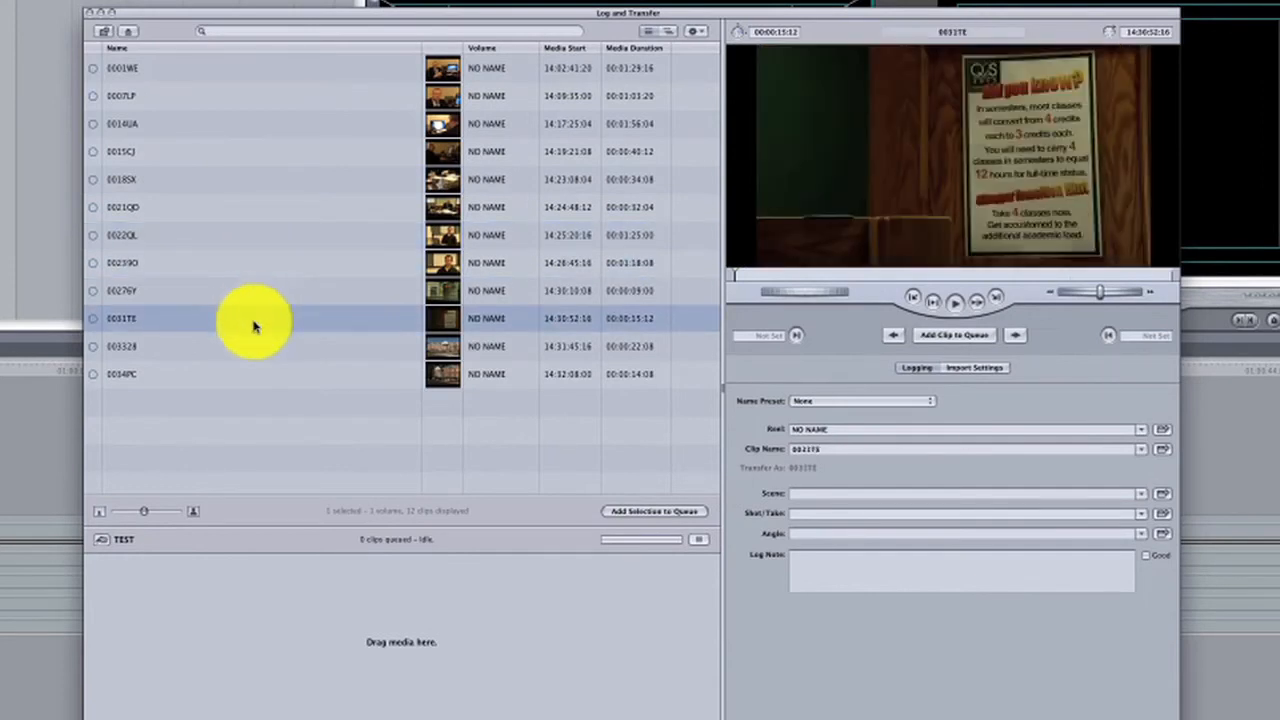
left_click(252, 346)
left_click(251, 372)
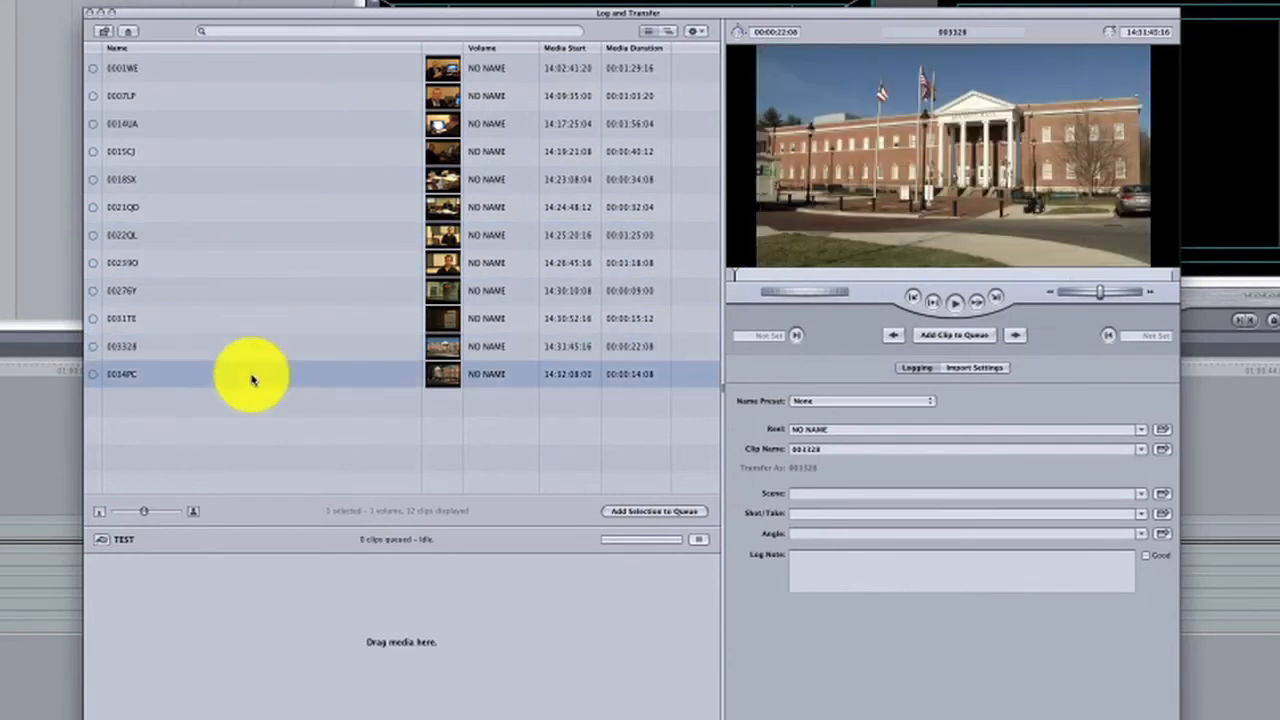
Name clips 0001WE and 0007LP "Name - Interview - Inside - Q2S" with the endings "- Part One" and "- Part Two".
left_click(824, 451)
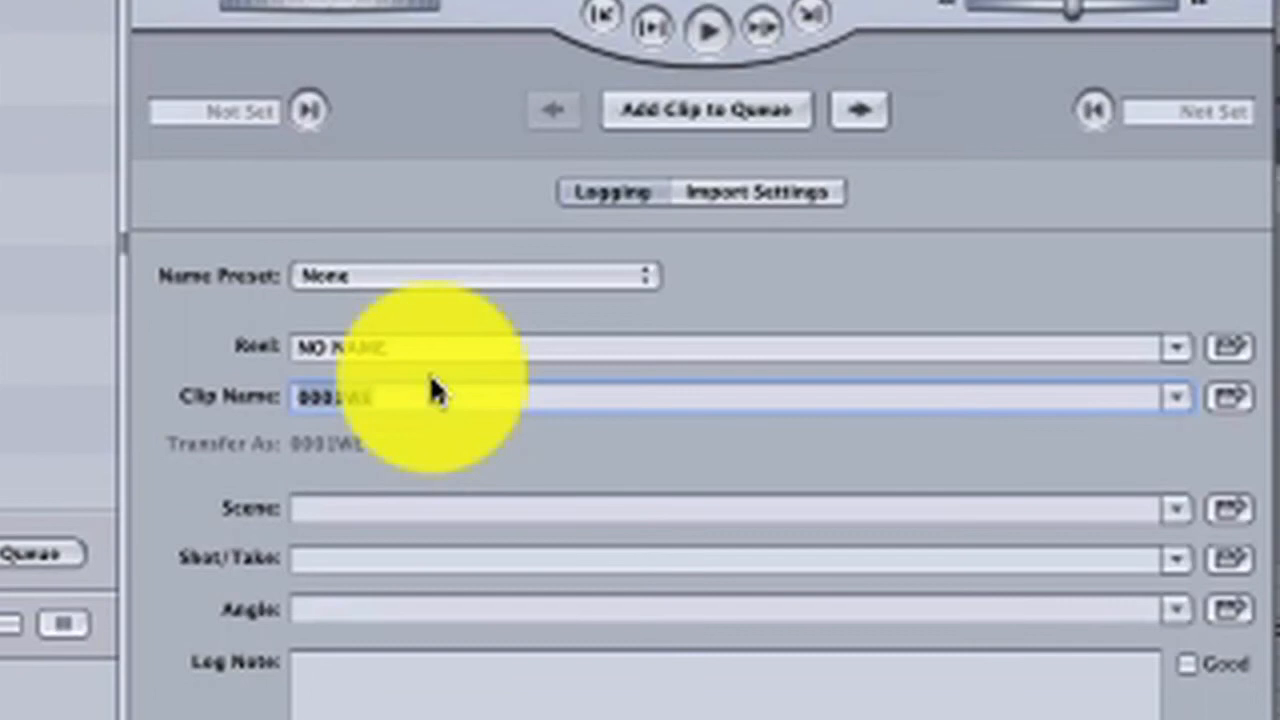
type("M")
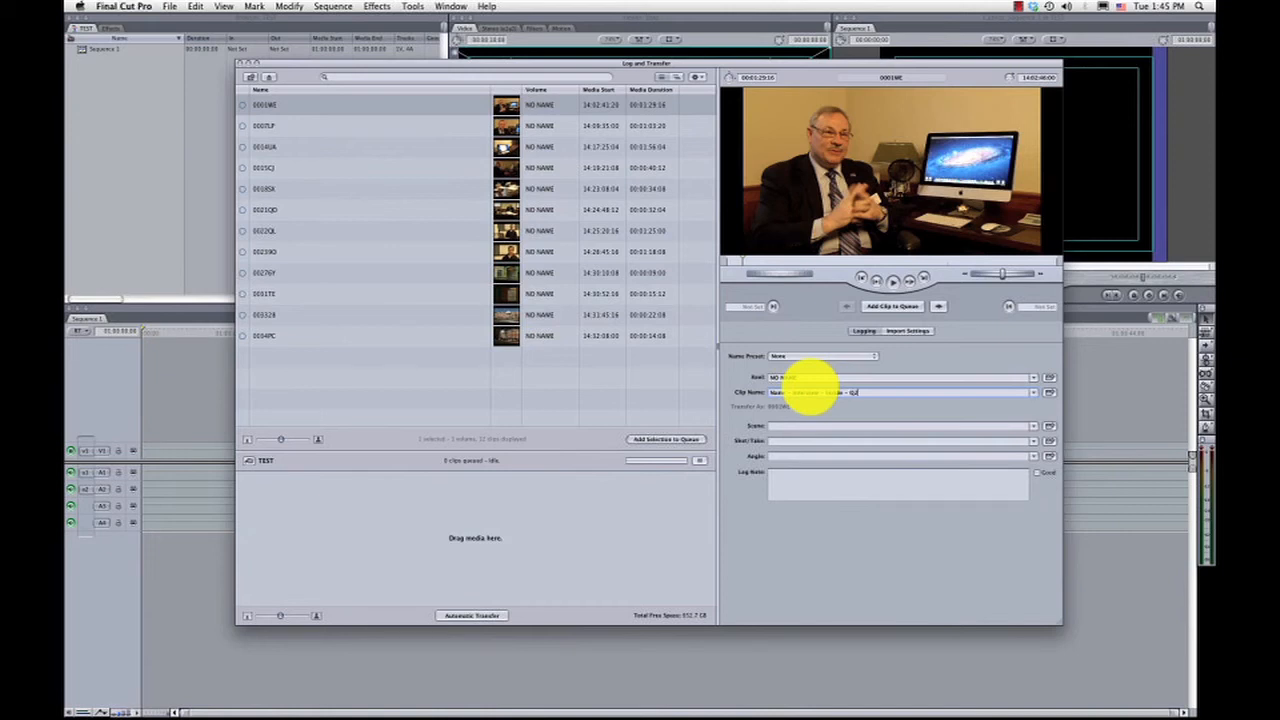
type("- Part One")
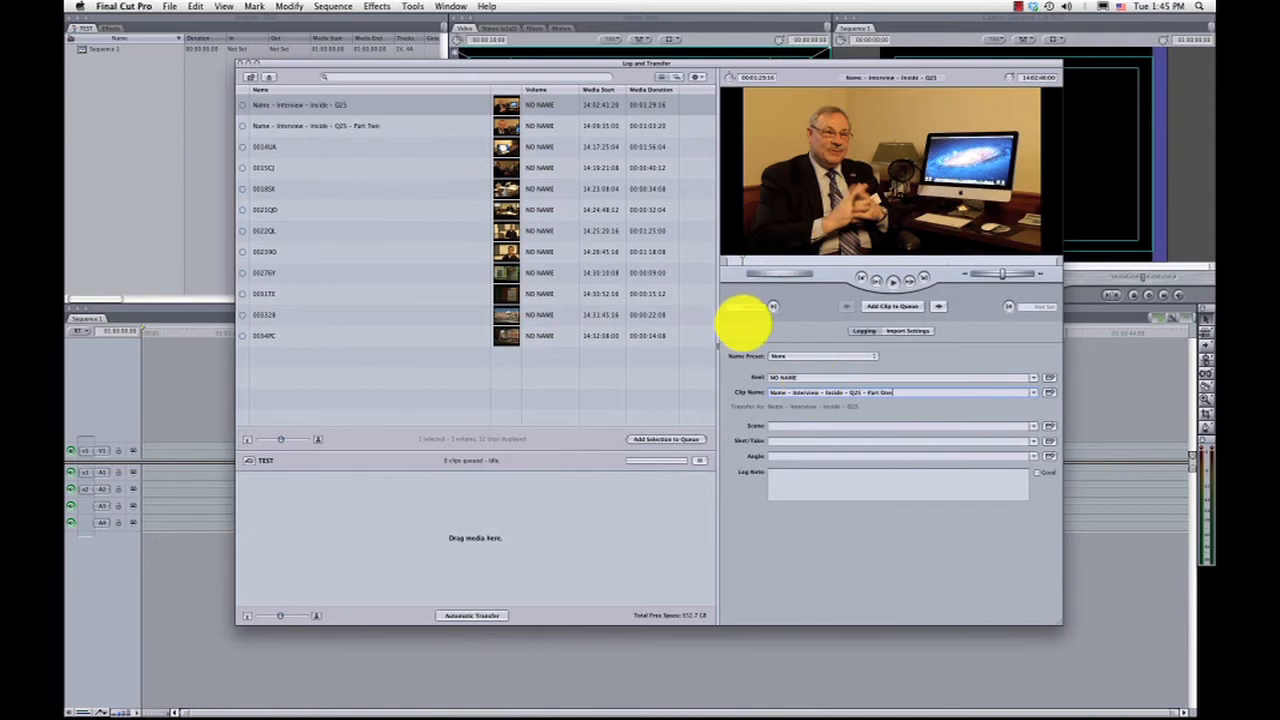
Name clip 0014UA "B-roll on computer - Podcast screen capture - TDCP - Q2S".
left_click(387, 147)
left_click_drag(800, 392, 719, 384)
type("B-roll u")
type("n computer")
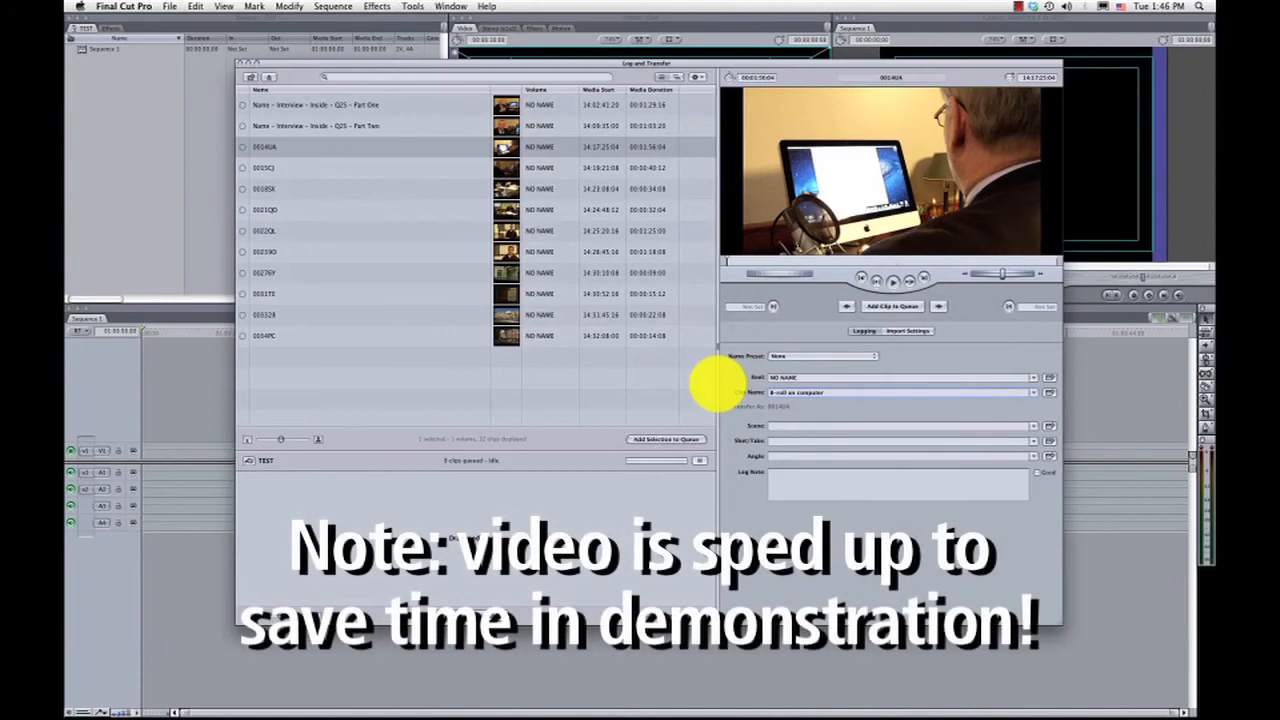
type(" - TDCP - Q25")
left_click_drag(786, 263, 866, 264)
left_click(827, 393)
type("- Podcast screen capture")
key("Return")
key("super+c")
Name clip 0015CJ "B-roll on computer - Side view - Podcast screen capture - TDCP - Q2S".
left_click(385, 173)
double_click(780, 393)
key("super+v")
left_click(828, 392)
type("- Side view")
Name clip 0018SX "B-roll at desk - Close Ups - Flipping throgh papers - writing - TDCP - Q2S".
left_click(396, 194)
double_click(790, 393)
key("super+v")
left_click_drag(823, 393, 788, 393)
type("at desk")
left_click_drag(886, 391, 817, 393)
type("Hlipping throgh papers")
left_click_drag(728, 262, 934, 260)
left_click(884, 394)
type("- writing")
left_click(282, 170)
left_click(278, 187)
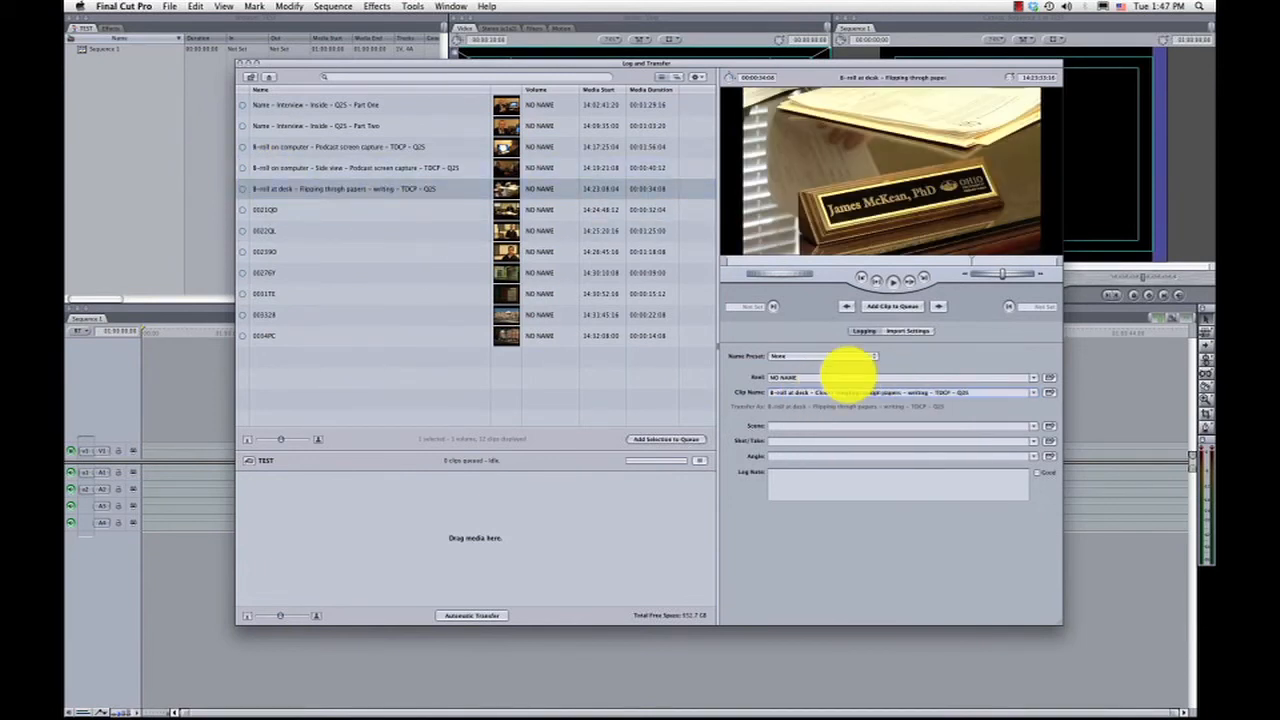
Give clip 0021QD the same "B-roll at desk - Close Ups - Flipping throgh papers" name as the desk clip above it.
left_click(282, 210)
double_click(826, 392)
type("B-roll at desk - Close Ups - Flipping throgh papers - writing - TDCP - Q2S")
mouse_move(728, 262)
left_mouse_down()
mouse_move(820, 260)
mouse_move(728, 263)
left_mouse_up()
key("Return")
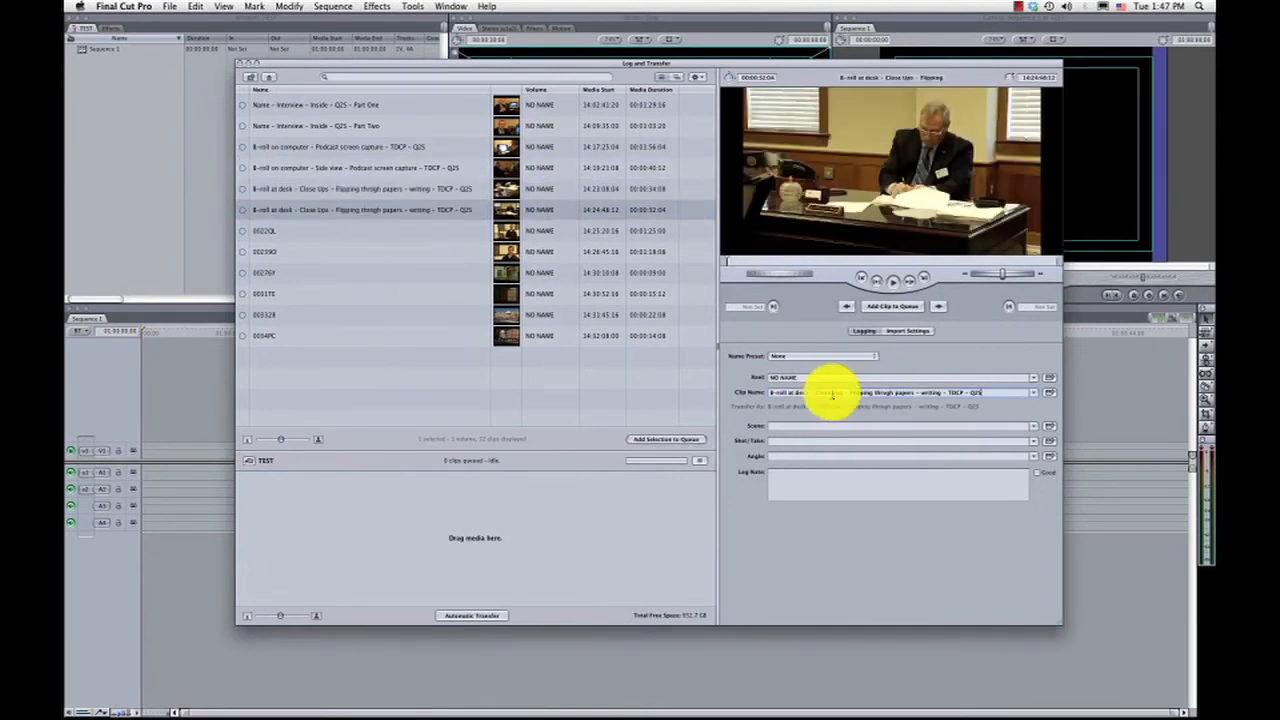
Name clip 0022QL "Name2 - Interview - Inside - Q2S - Part One", reusing the first interview clip's name.
left_click(308, 238)
left_click_drag(793, 393, 739, 387)
left_click(330, 105)
triple_click(795, 393)
key("super+c")
left_click(350, 232)
double_click(790, 393)
key("super+v")
left_click(788, 393)
type("2")
Name clip 00239O "Name2 - Interview - Inside - Q2S - Part Two".
left_click(308, 251)
double_click(777, 392)
key("super+v")
double_click(896, 394)
type("Two")
Name clip 00276Y "B-roll - Q2S table tent - sign - inside".
left_click(331, 271)
left_click(352, 212)
left_click(317, 276)
double_click(819, 394)
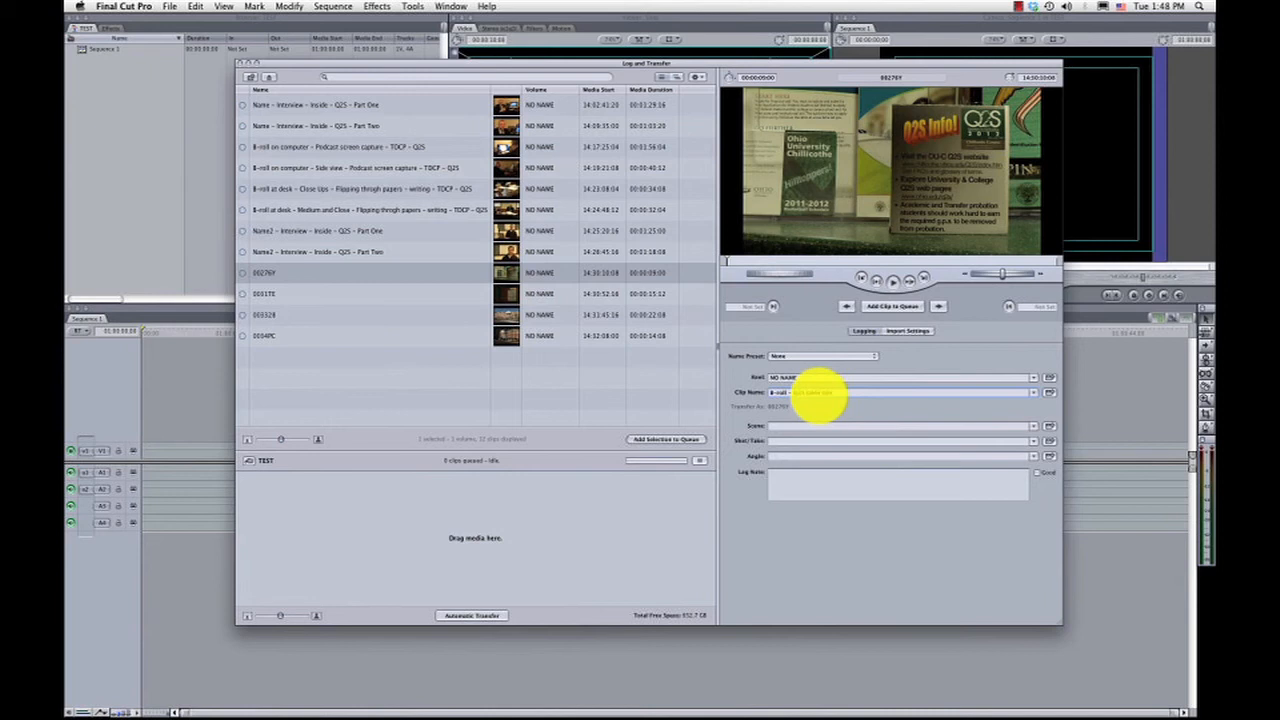
Name clip 0031TE "B-roll - Q2S poster - sign - inside".
left_click(366, 287)
double_click(790, 393)
key("super+v")
left_click_drag(832, 393, 807, 394)
type("poster")
Name clips 003328 and 0034PC "B-roll - OU Chillicothe Campus - Bennett Hall - exterior", adding "2" to the second.
left_click(345, 314)
double_click(781, 393)
key("super+v")
double_click(898, 392)
type("exterior")
Select all twelve renamed clips and add them to the transfer queue.
left_click(277, 105)
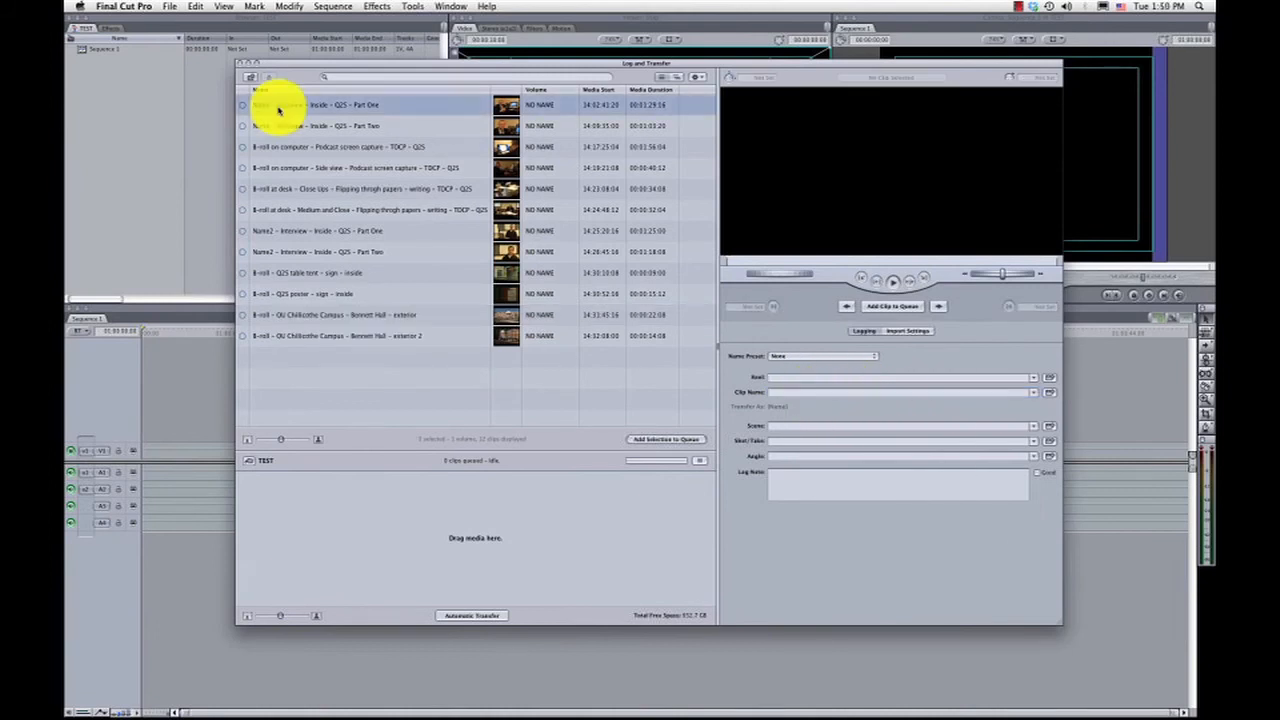
left_click(284, 343, "shift")
left_click_drag(286, 343, 430, 548)
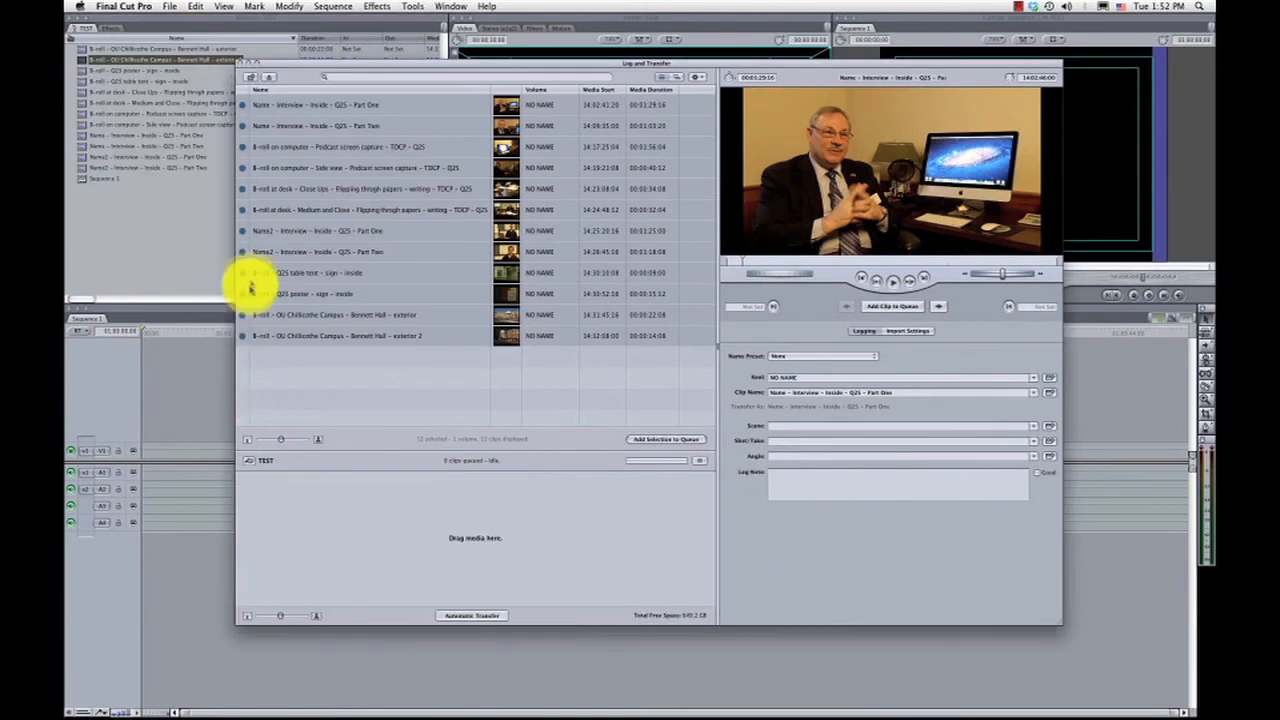
Close the Log and Transfer window and save all open projects.
left_click(241, 64)
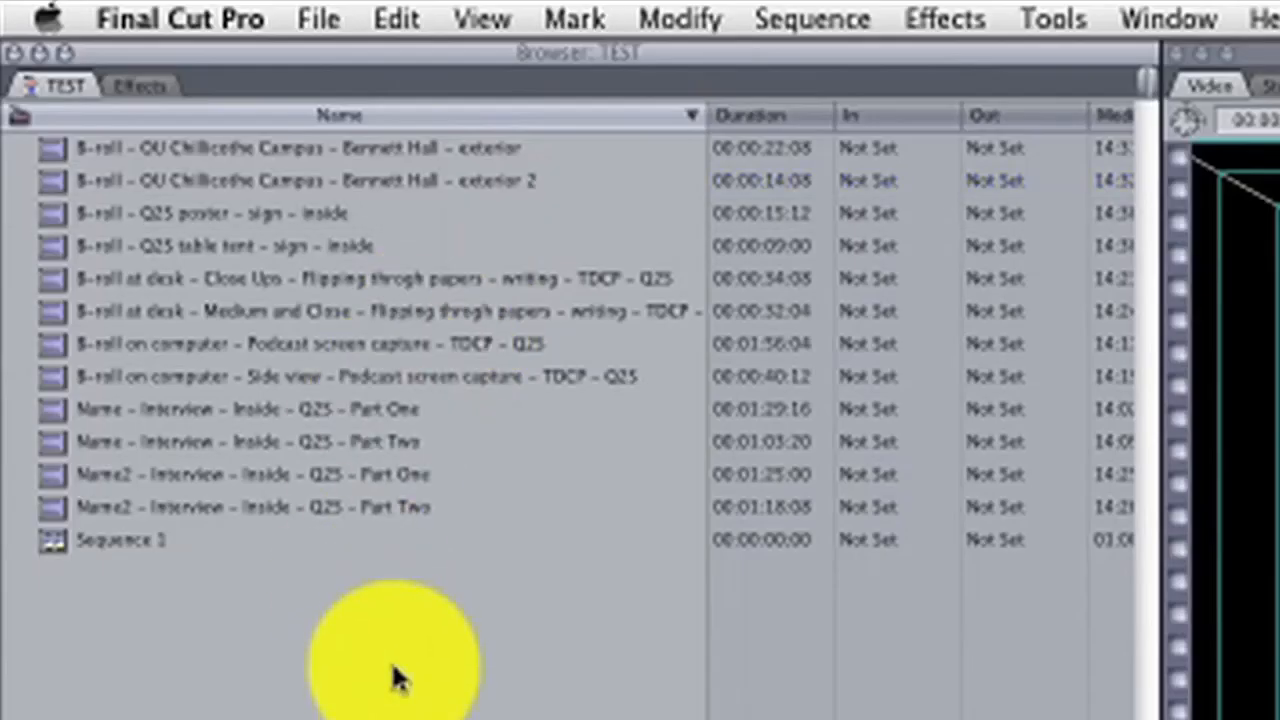
left_click(324, 20)
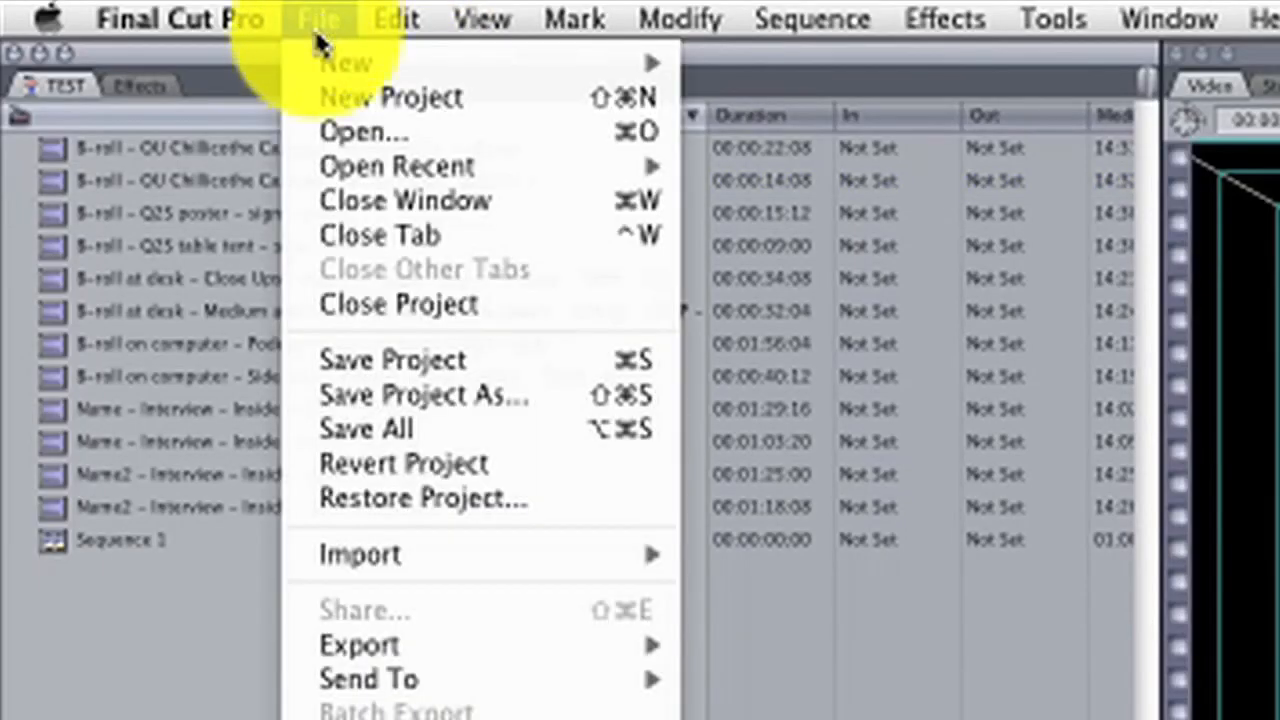
left_click(379, 428)
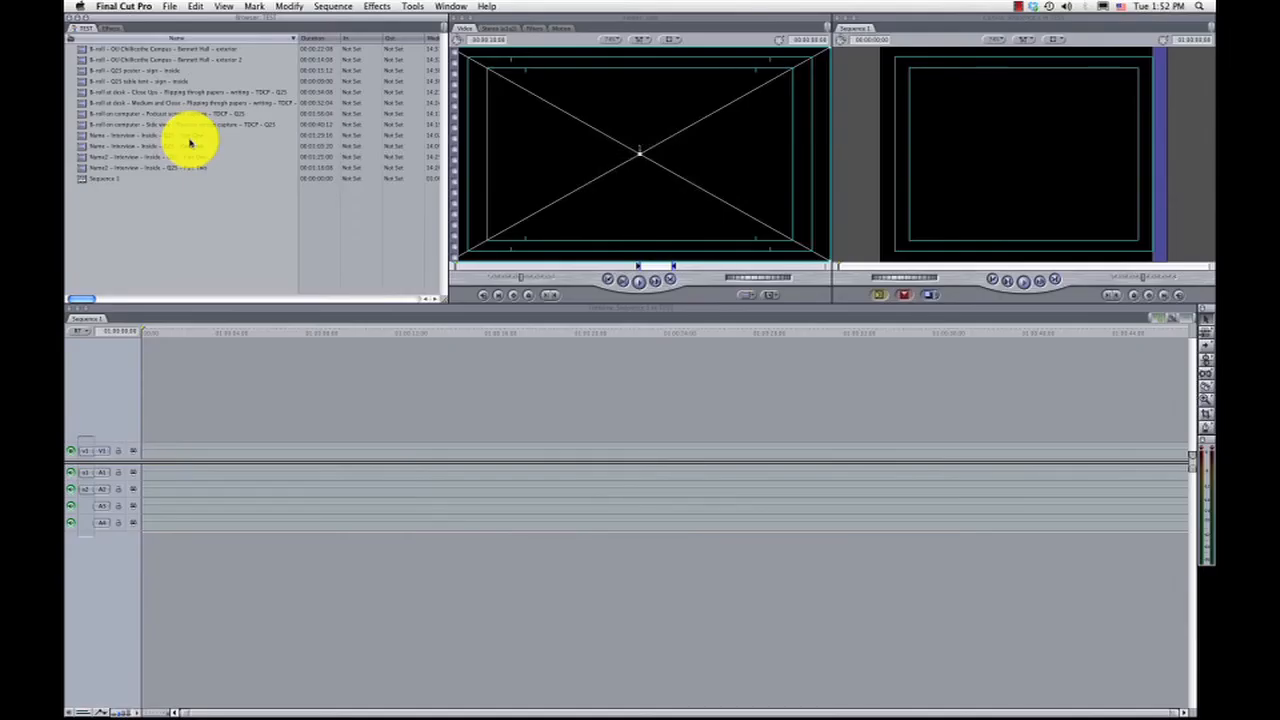
Hide Final Cut Pro and open the TEST subfolder of Capture Scratch in Finder to examine the transferred clips.
left_click(128, 7)
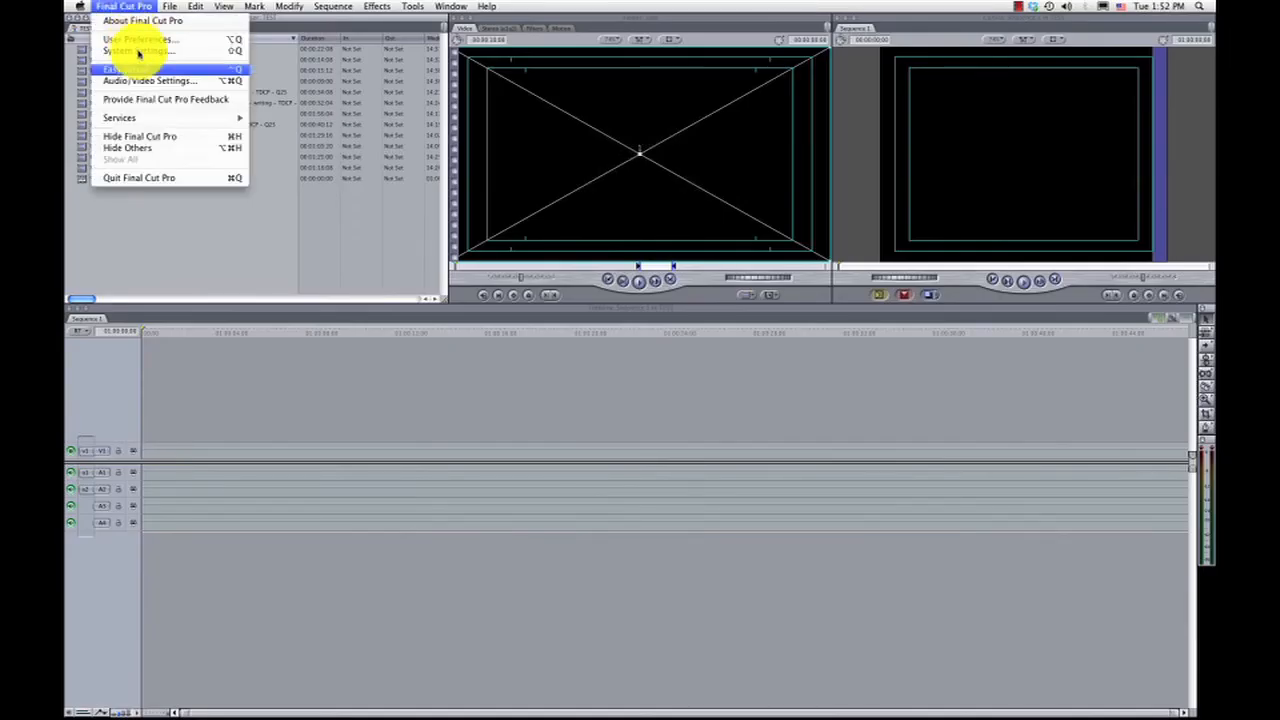
left_click(153, 132)
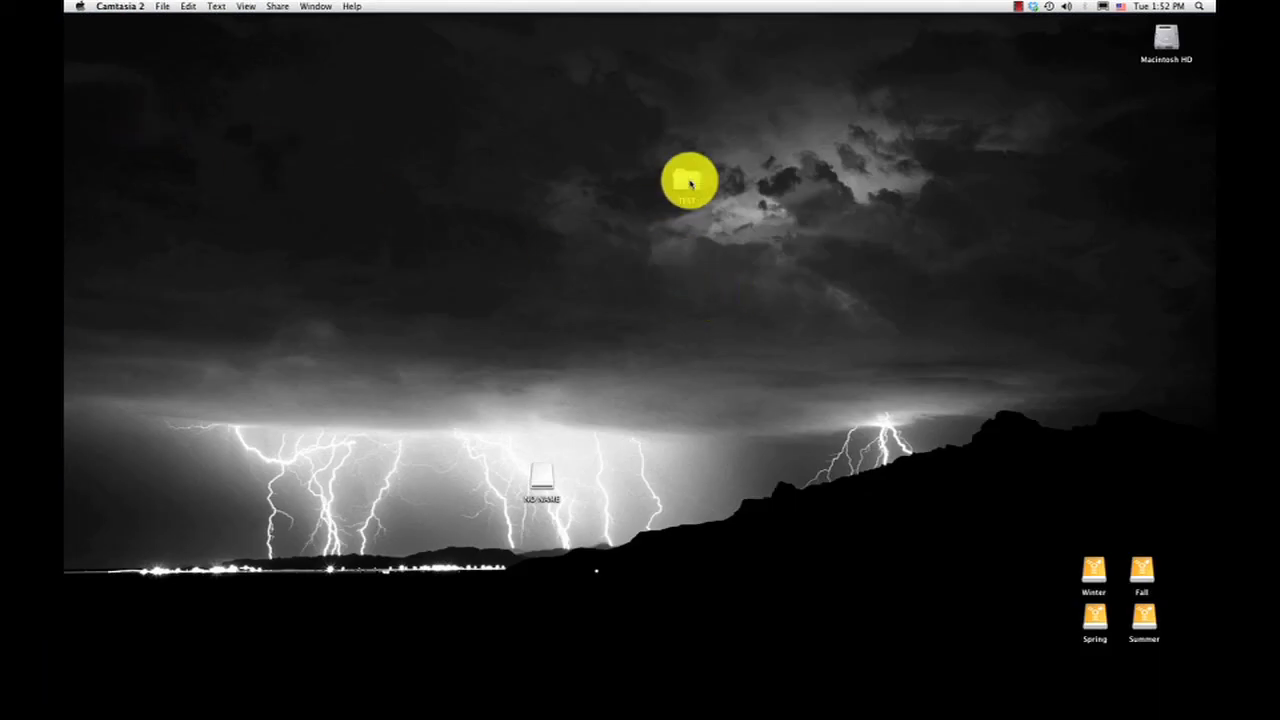
double_click(686, 180)
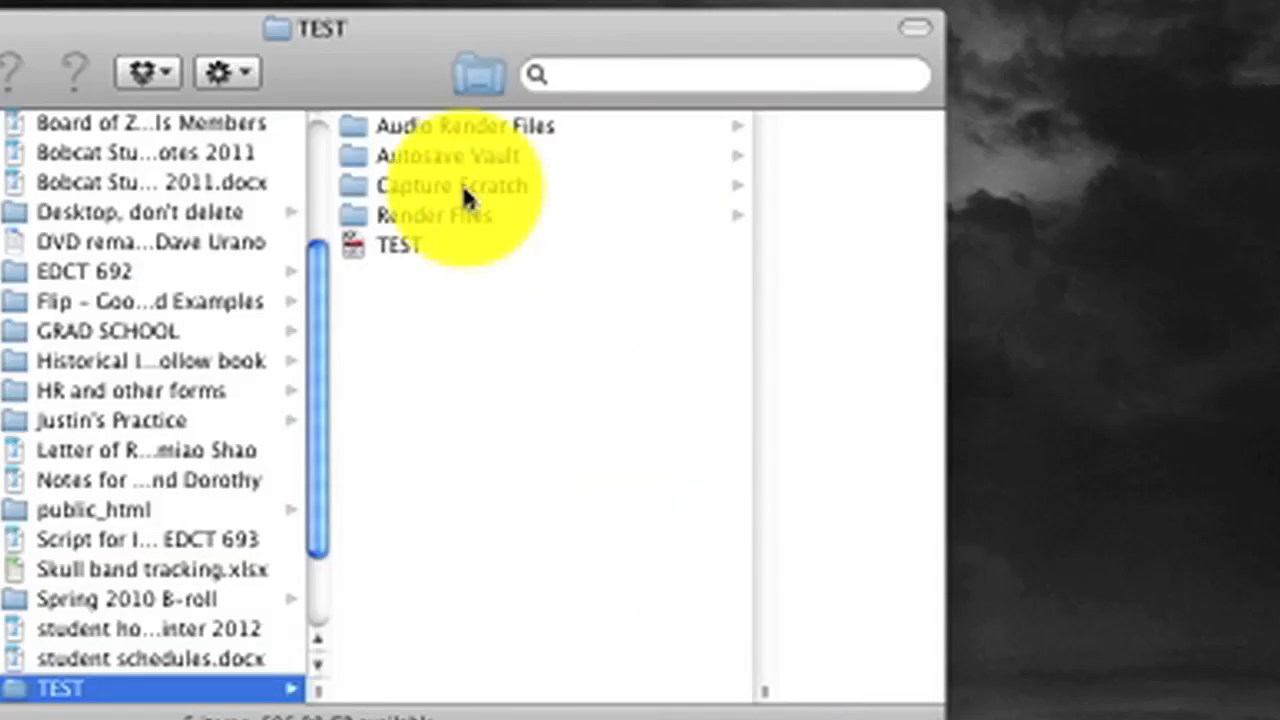
left_click(463, 190)
left_click(675, 134)
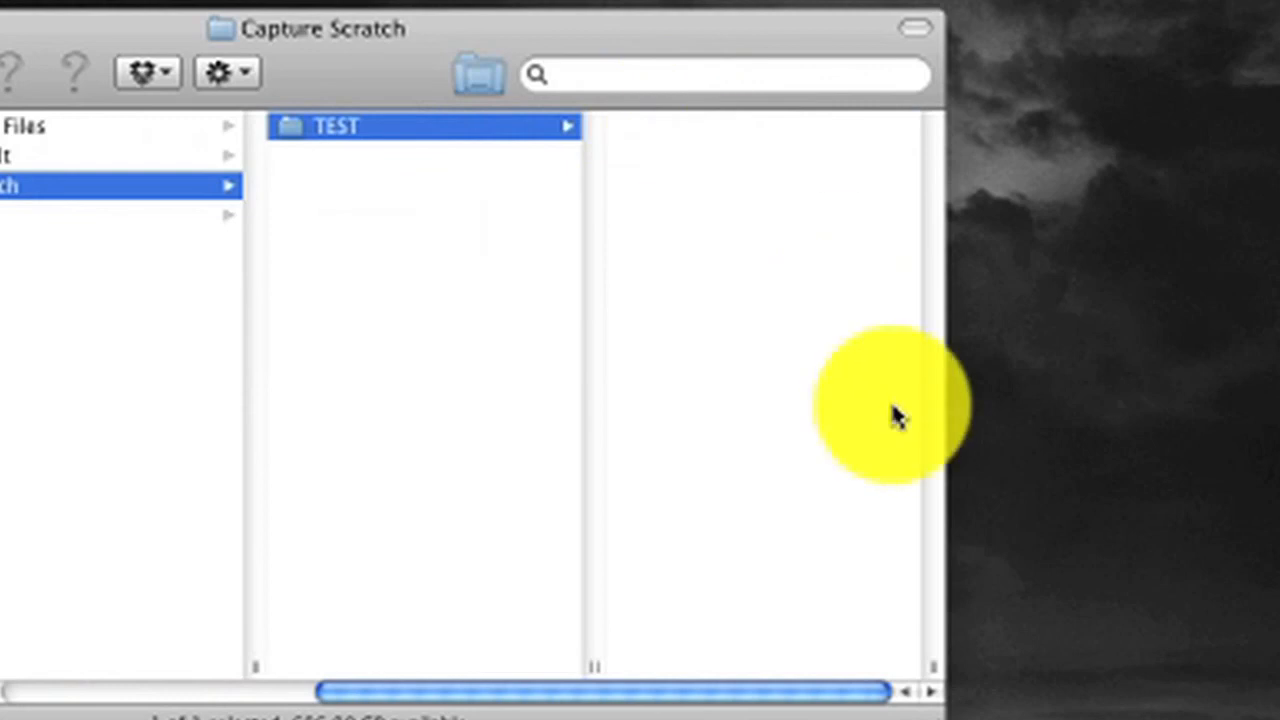
left_click_drag(937, 680, 1279, 692)
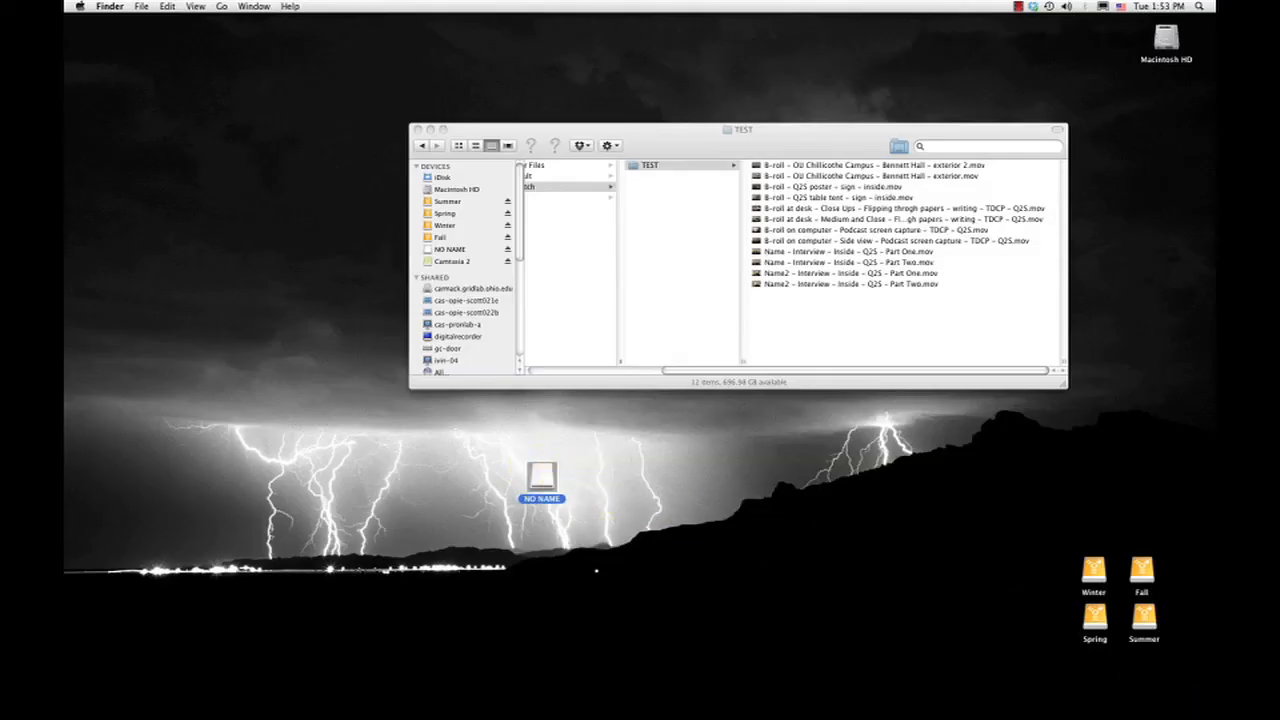
Eject the NO NAME camera card from the desktop.
left_click_drag(542, 477, 1182, 708)
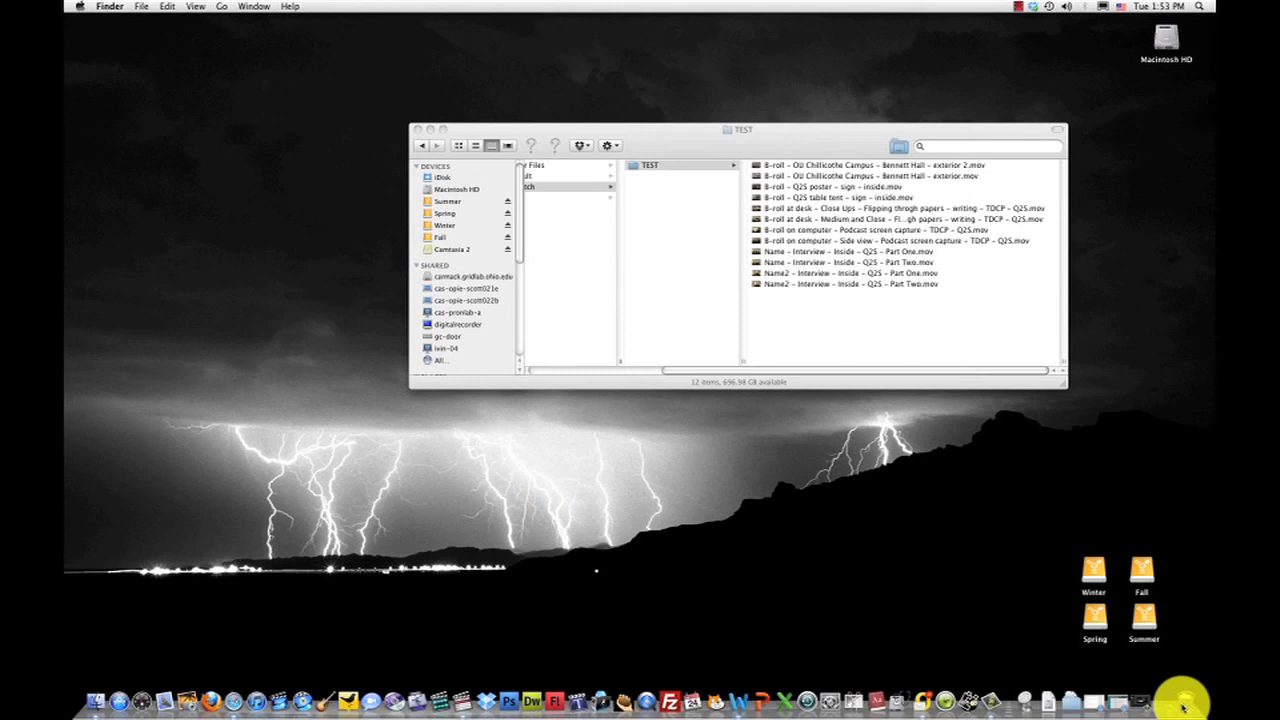